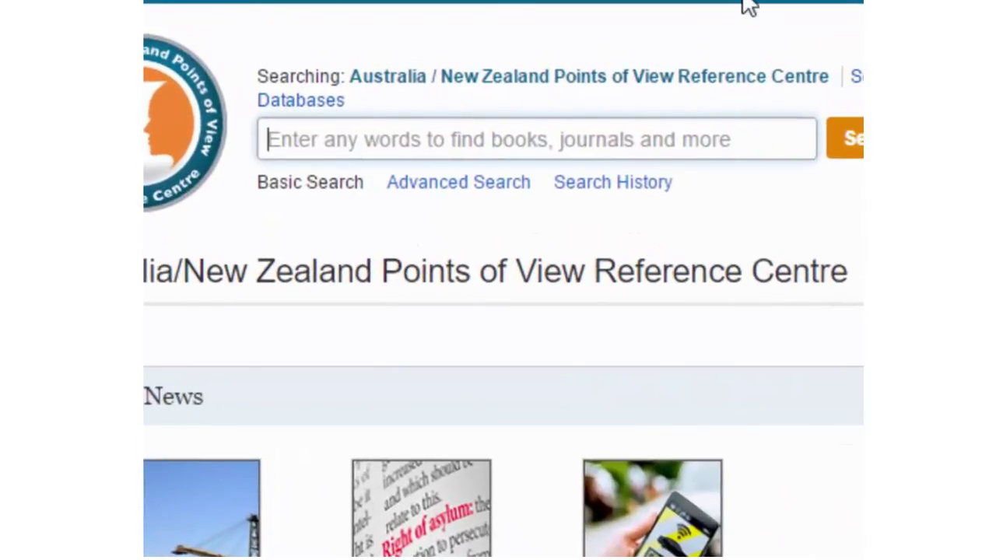
# - Paste the Boolean query "Australia Day" AND date into the Basic Search box
pyautogui.write('"Australia Day" AND date')
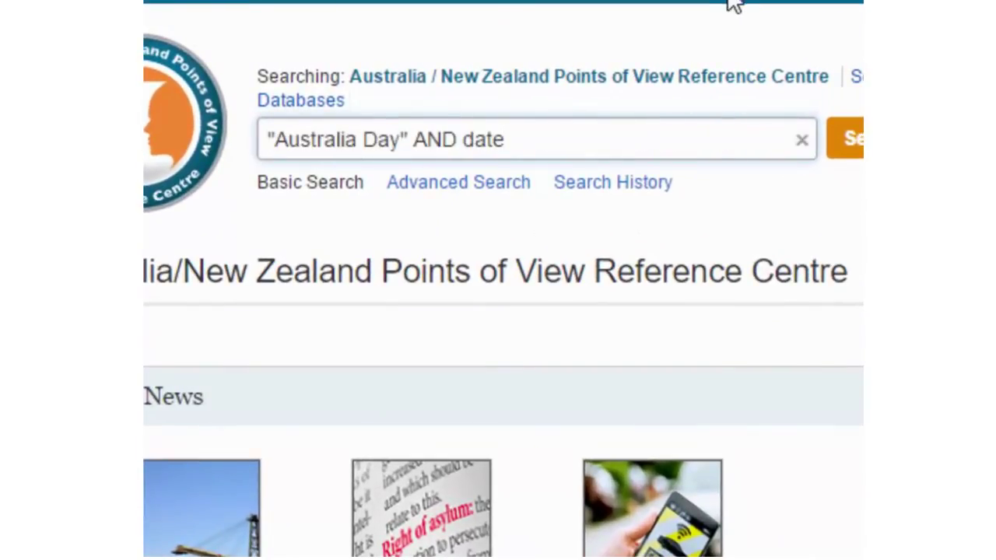
# - Highlight the quotation marks and the AND operator in the query, then search to get 678 results
pyautogui.moveTo(413, 140); pyautogui.dragTo(251, 148)
pyautogui.moveTo(400, 139); pyautogui.dragTo(407, 138)
pyautogui.moveTo(278, 139); pyautogui.dragTo(267, 139)
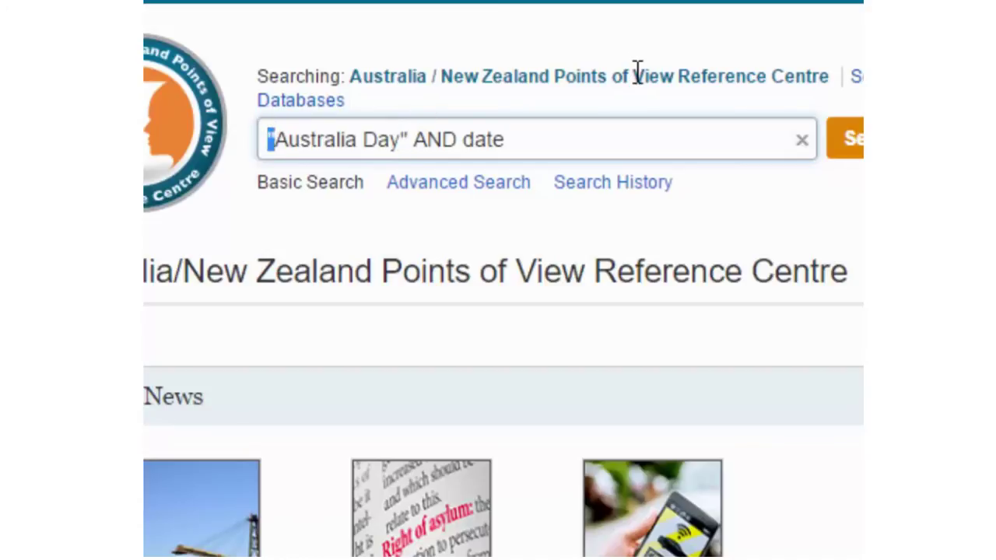
pyautogui.click(527, 137)
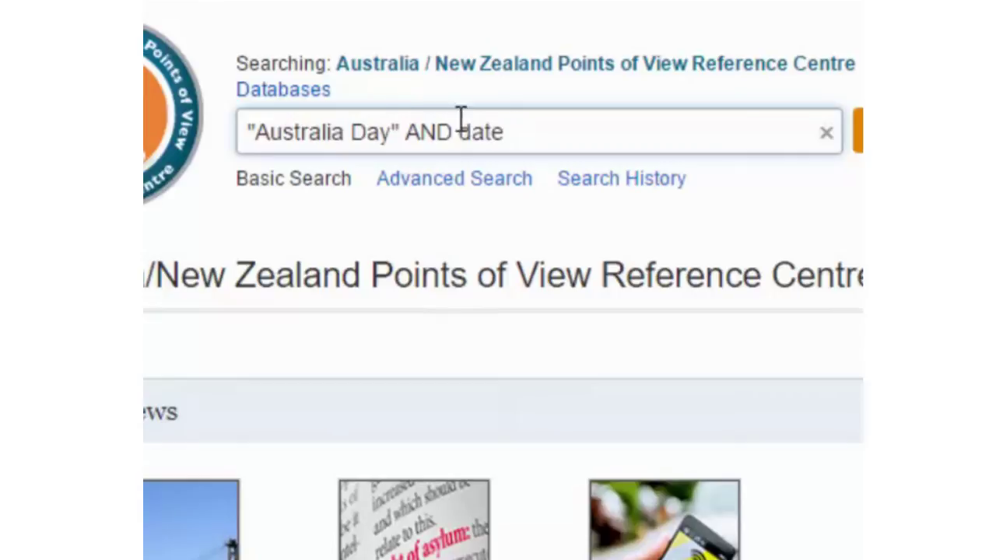
pyautogui.doubleClick(429, 134)
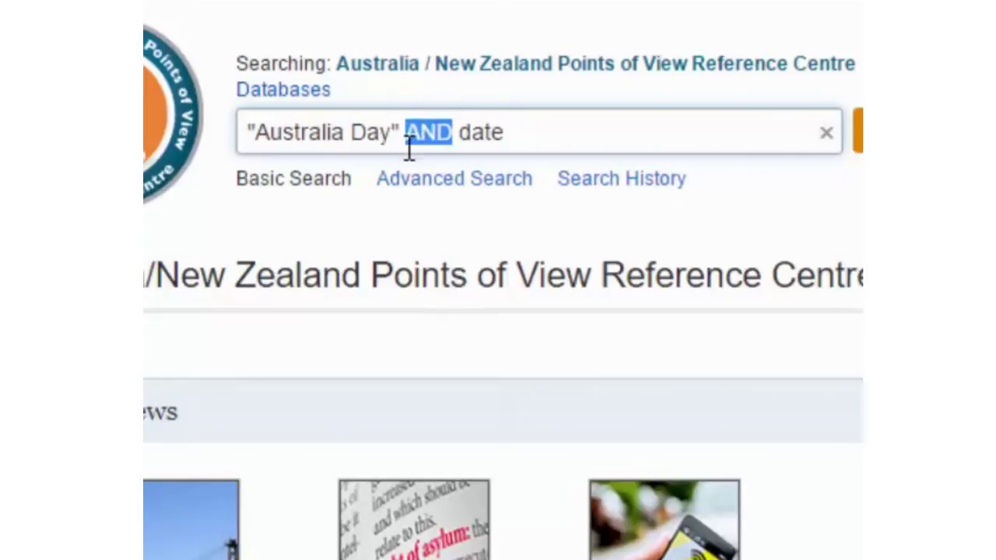
pyautogui.click(509, 129)
pyautogui.click(903, 145)
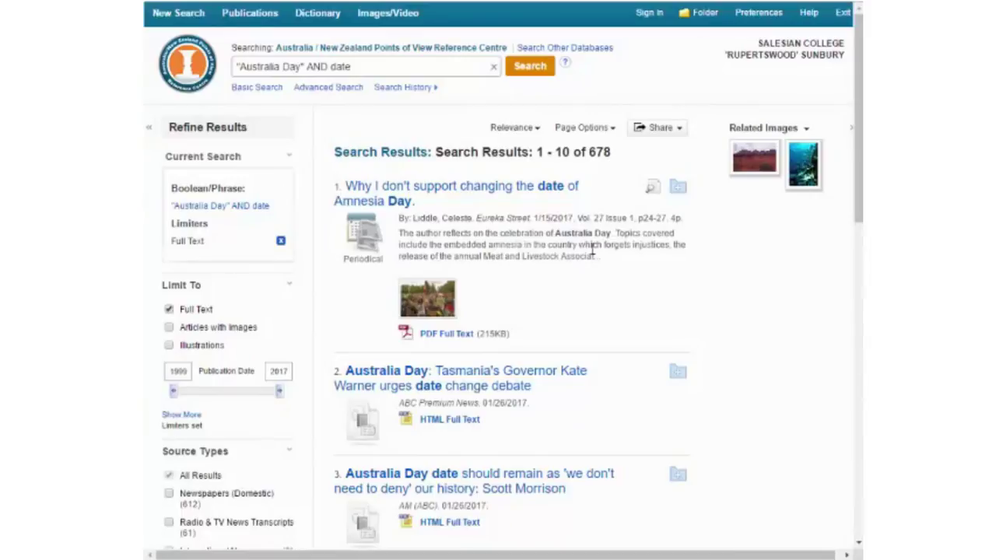
# - Try narrowing the Publication Date slider to 2007, then leave the 1999–2017 range
pyautogui.scroll(-2, 771, 350)
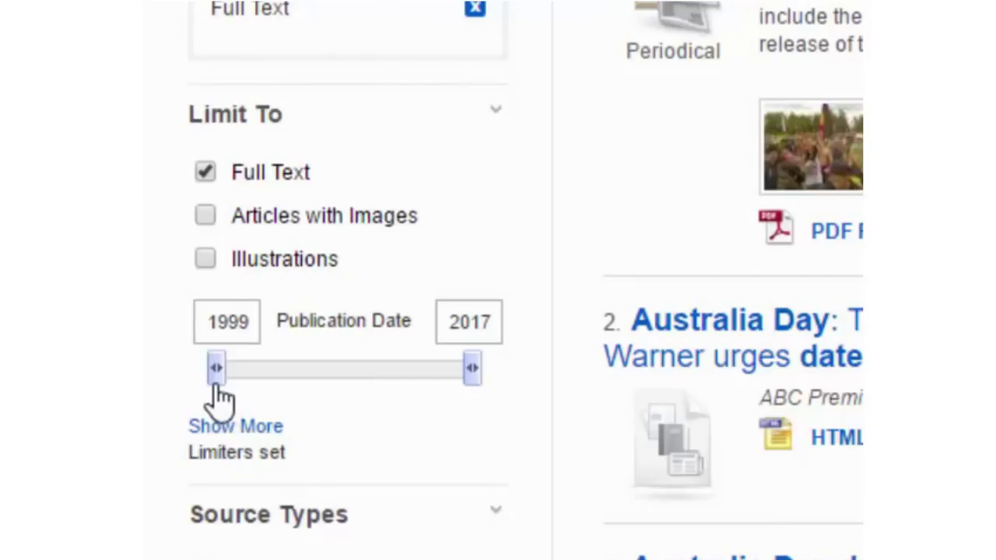
pyautogui.moveTo(218, 388); pyautogui.dragTo(240, 375)
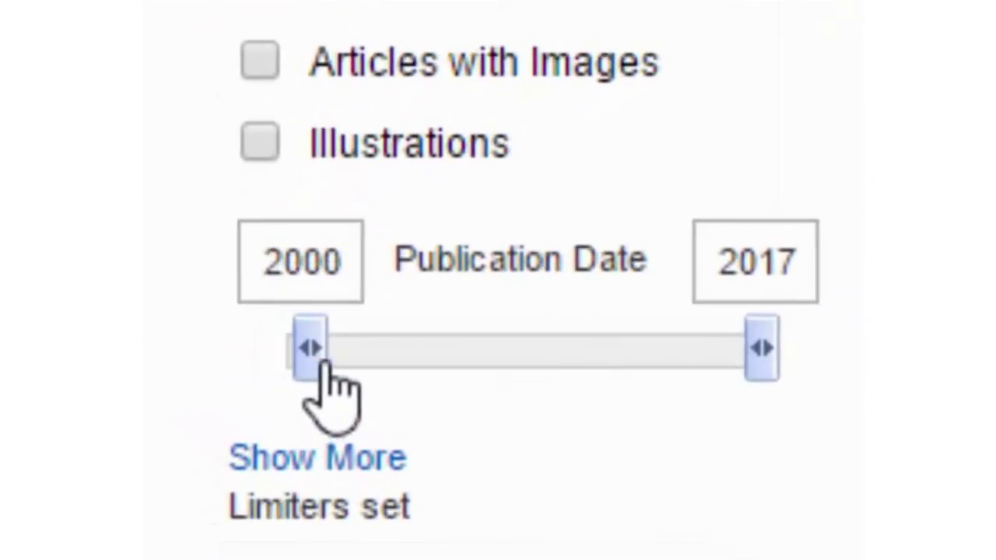
pyautogui.moveTo(327, 364); pyautogui.dragTo(284, 432)
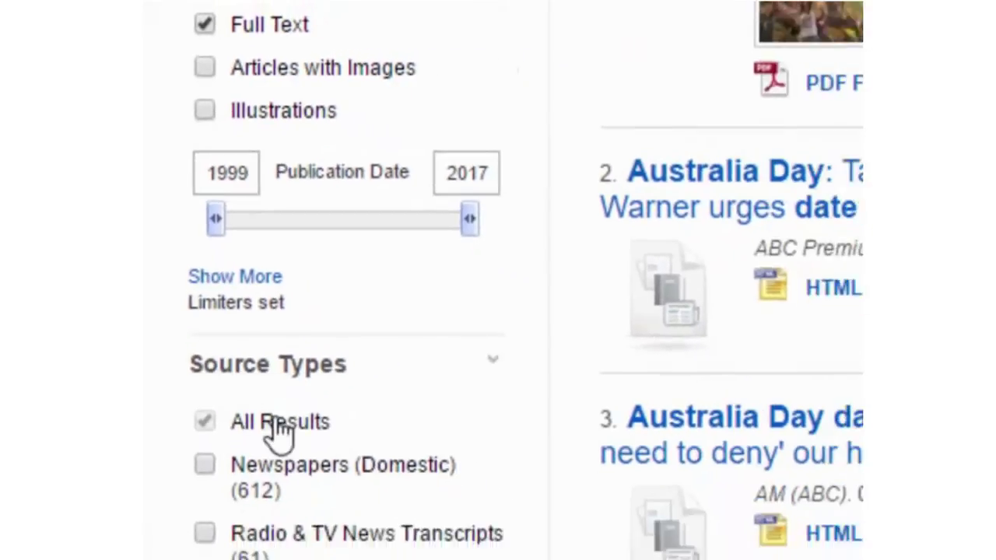
pyautogui.scroll(-3, 278, 429)
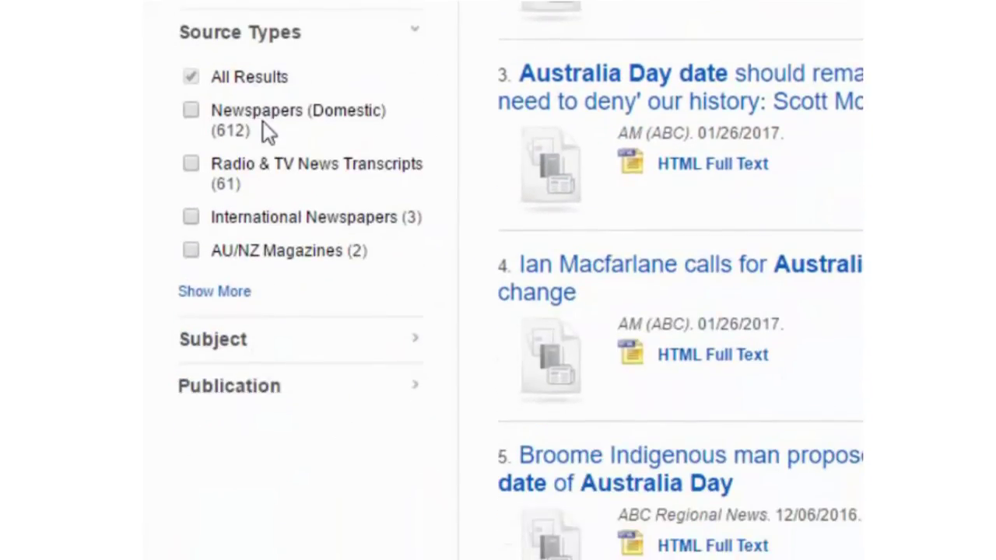
# - Expand the Subject and Publication facets under Refine Results
pyautogui.click(253, 352)
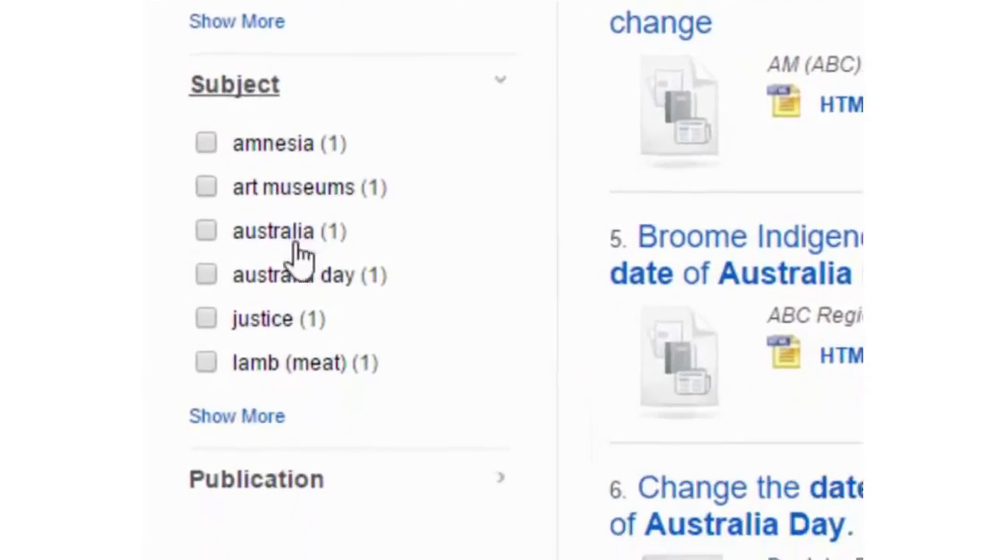
pyautogui.scroll(-3, 366, 296)
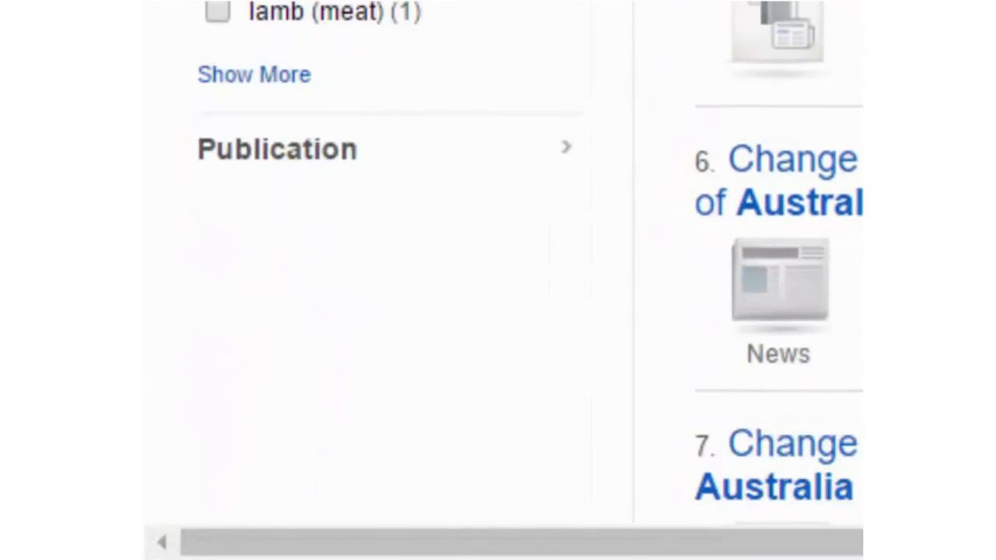
pyautogui.click(315, 150)
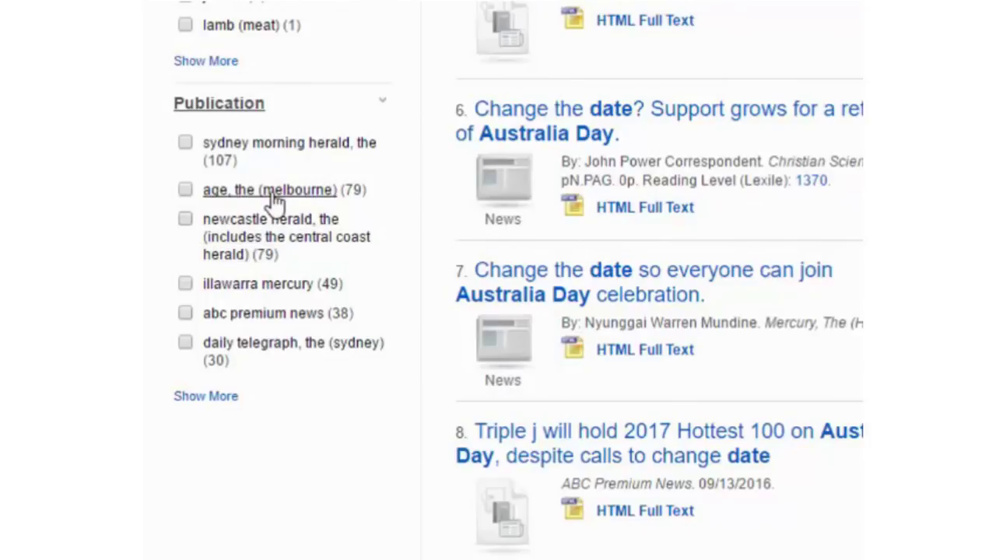
pyautogui.scroll(10, 245, 284)
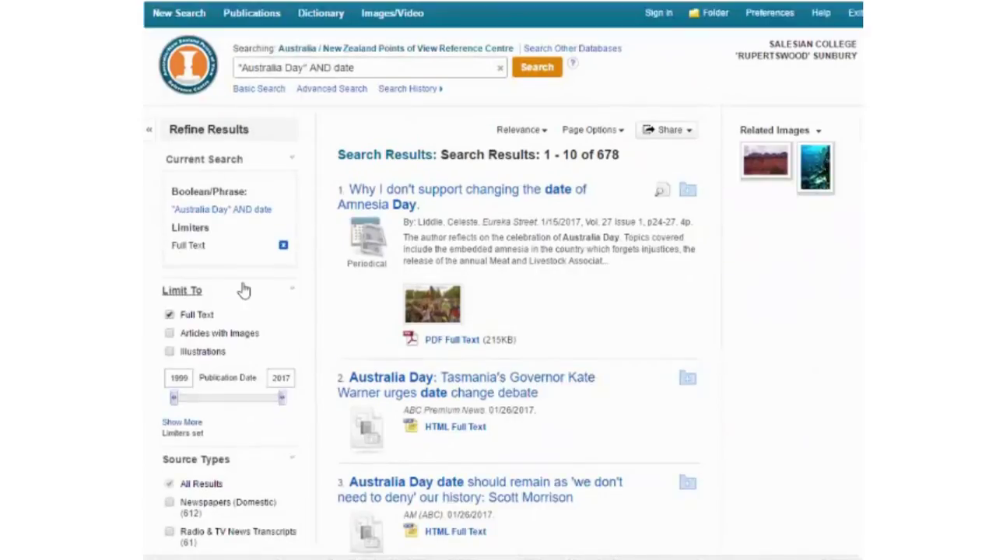
pyautogui.scroll(-6, 647, 365)
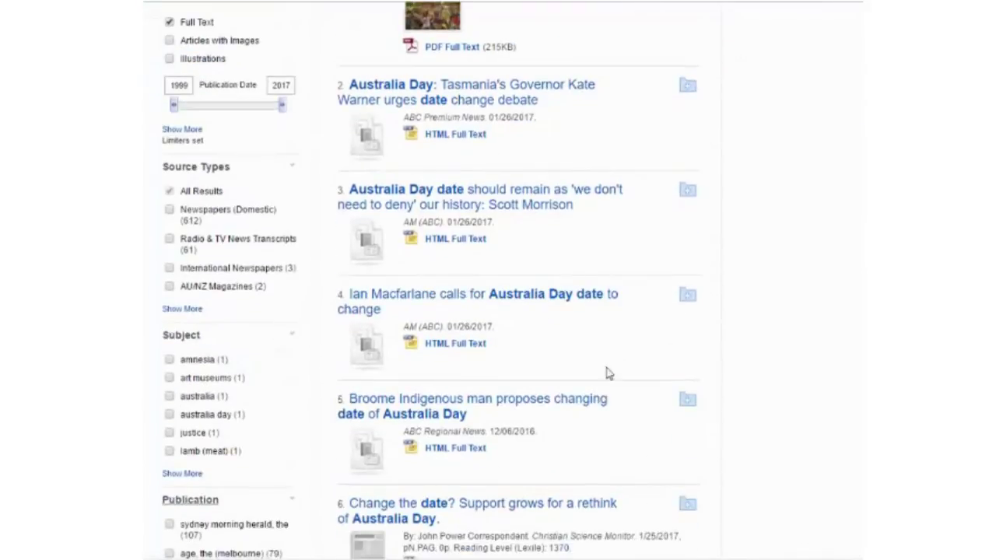
pyautogui.scroll(-3, 589, 388)
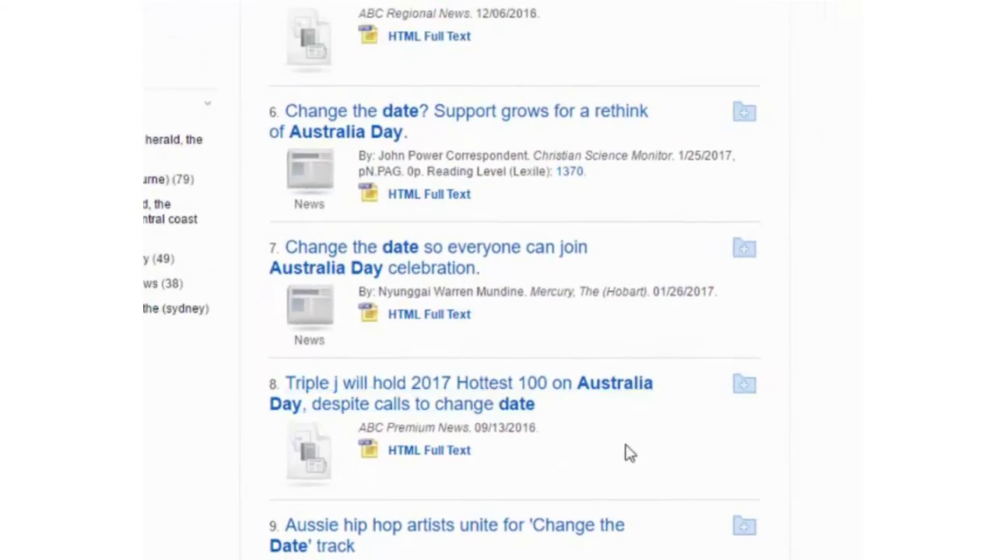
# - Open the Triple j Hottest 100 article and copy 'Triple j' from its title
pyautogui.click(498, 391)
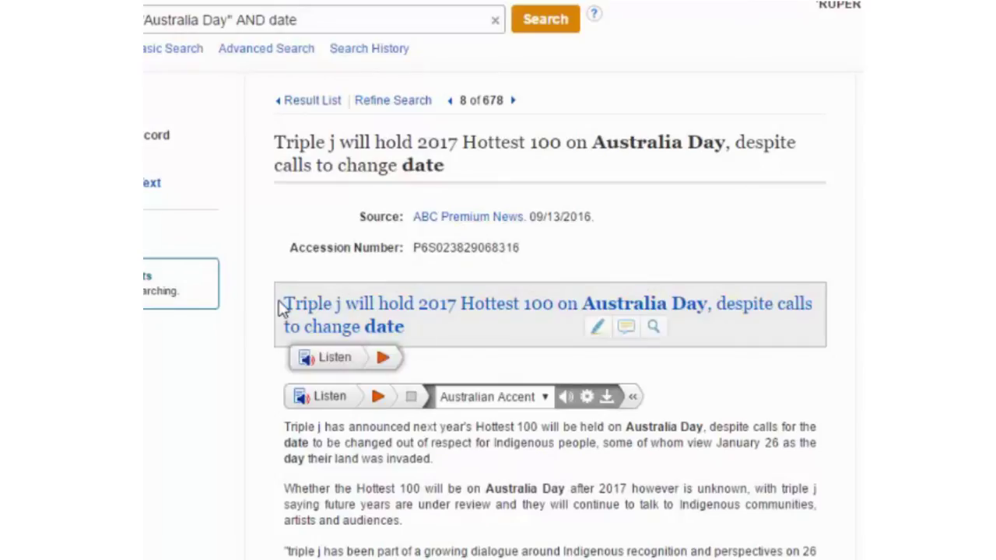
pyautogui.moveTo(285, 304); pyautogui.dragTo(347, 295)
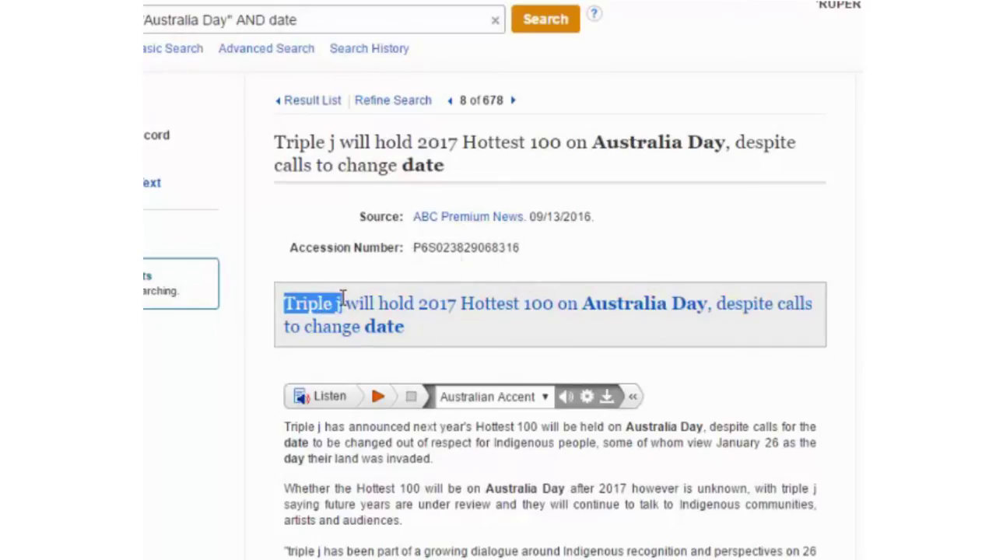
pyautogui.rightClick(301, 312)
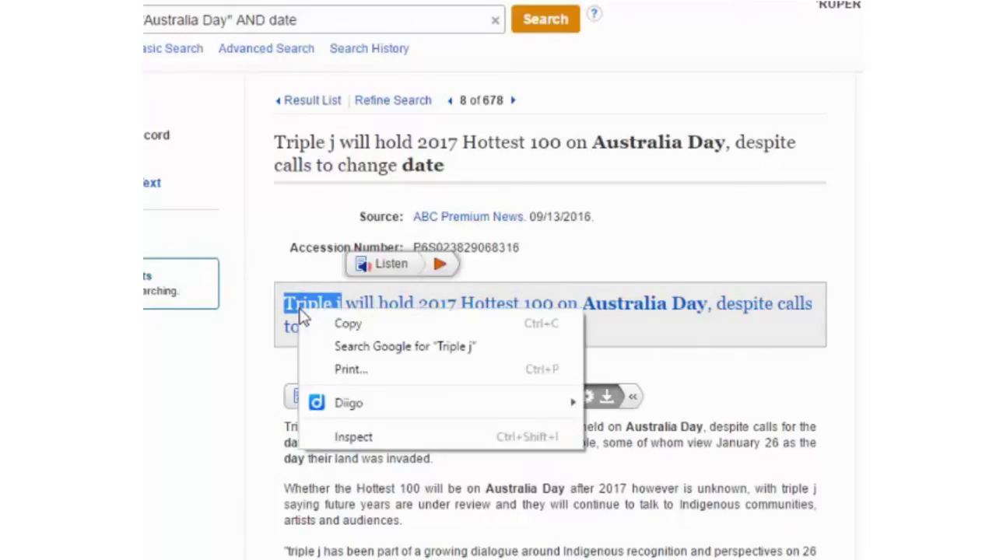
pyautogui.click(335, 323)
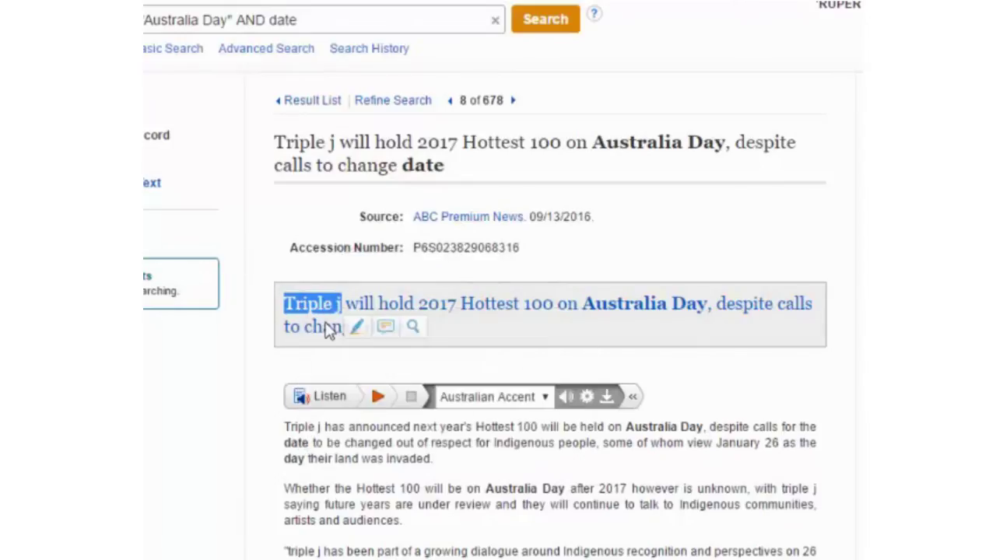
# - Append NOT "Triple j" to the query and run the search
pyautogui.click(335, 33)
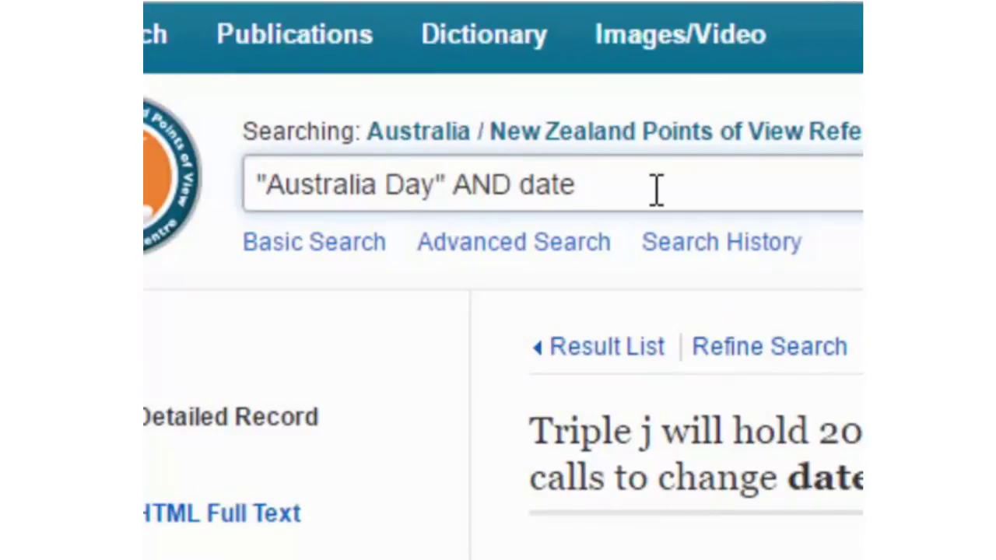
pyautogui.write('NOT ')
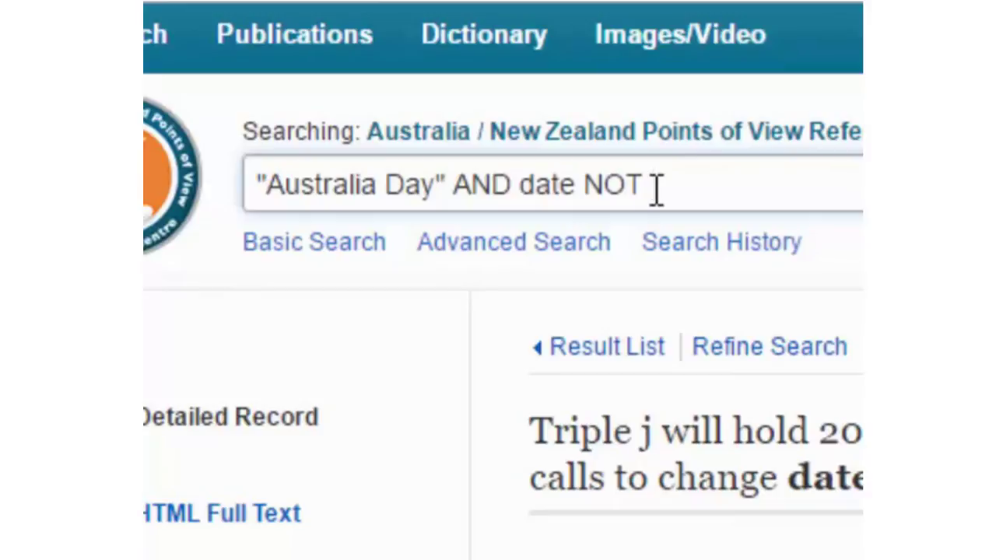
pyautogui.write('"Triple j')
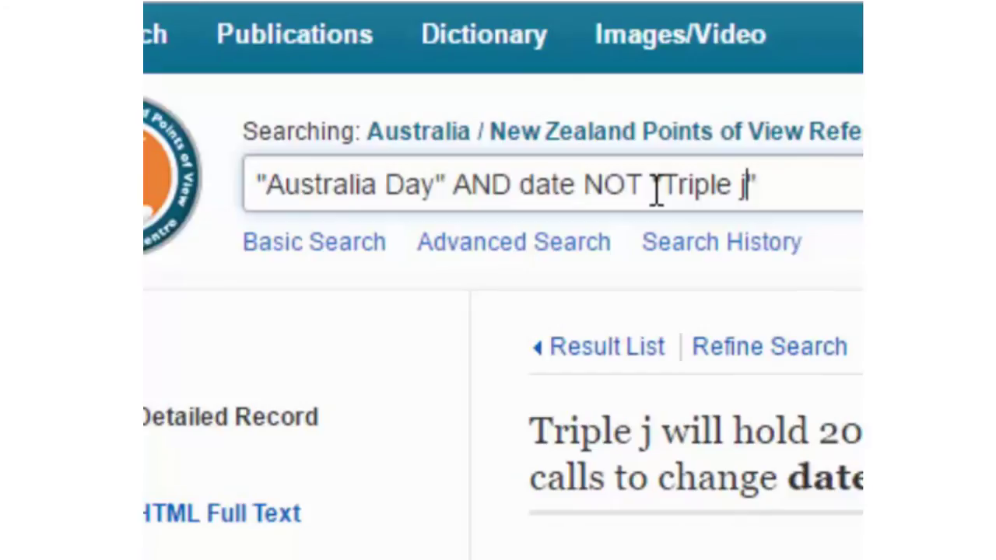
pyautogui.click(652, 182)
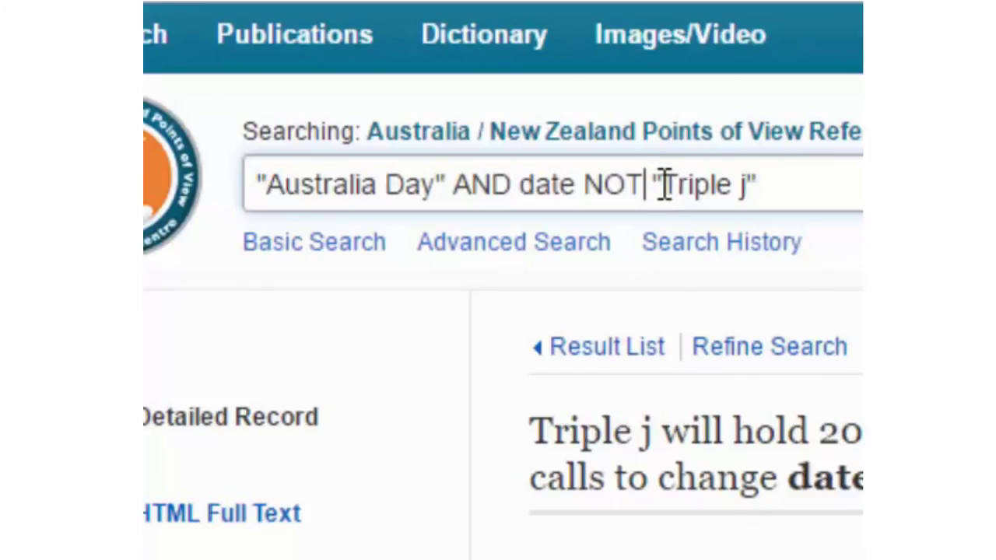
pyautogui.moveTo(769, 170); pyautogui.dragTo(662, 190)
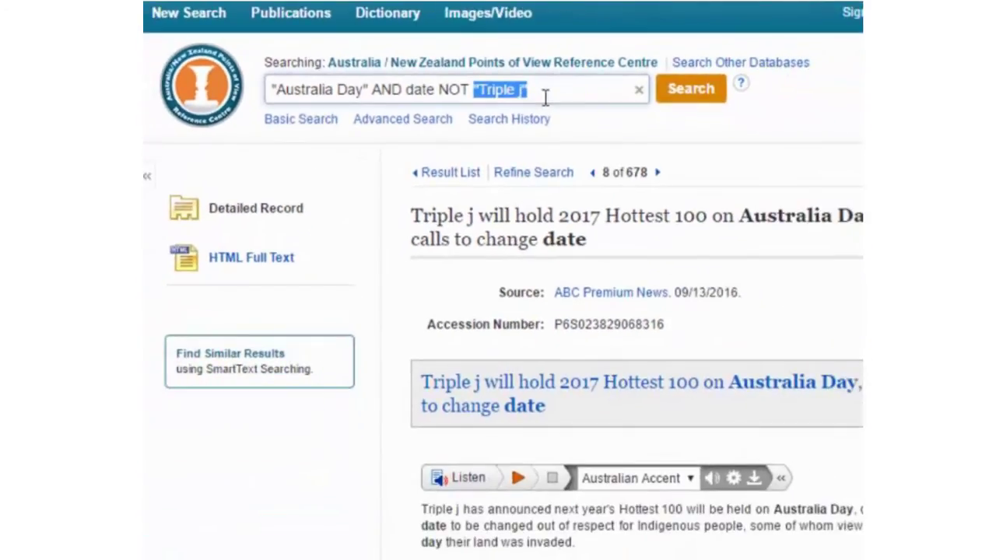
pyautogui.click(473, 90)
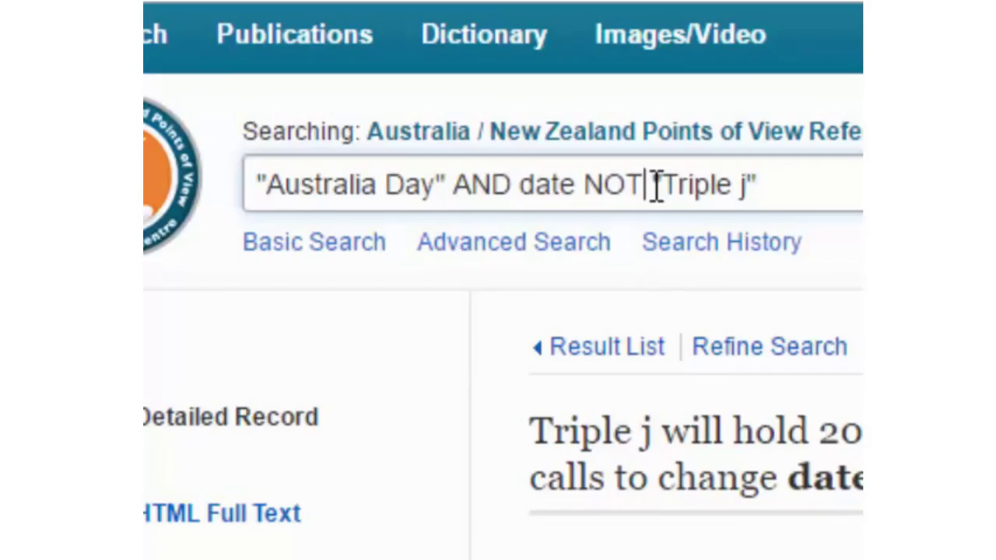
pyautogui.click(554, 105)
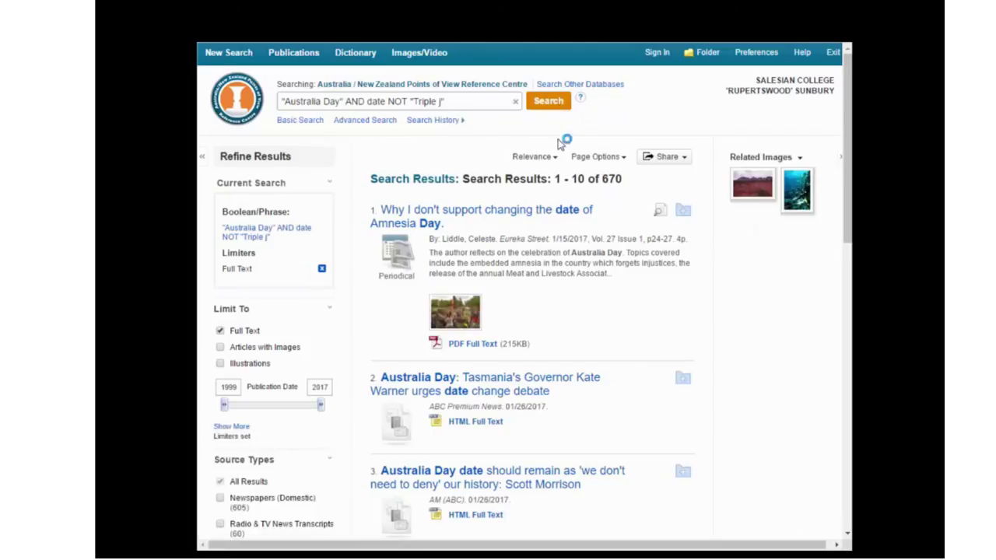
# - Review the results and highlight the new 670 result count
pyautogui.scroll(-5, 603, 346)
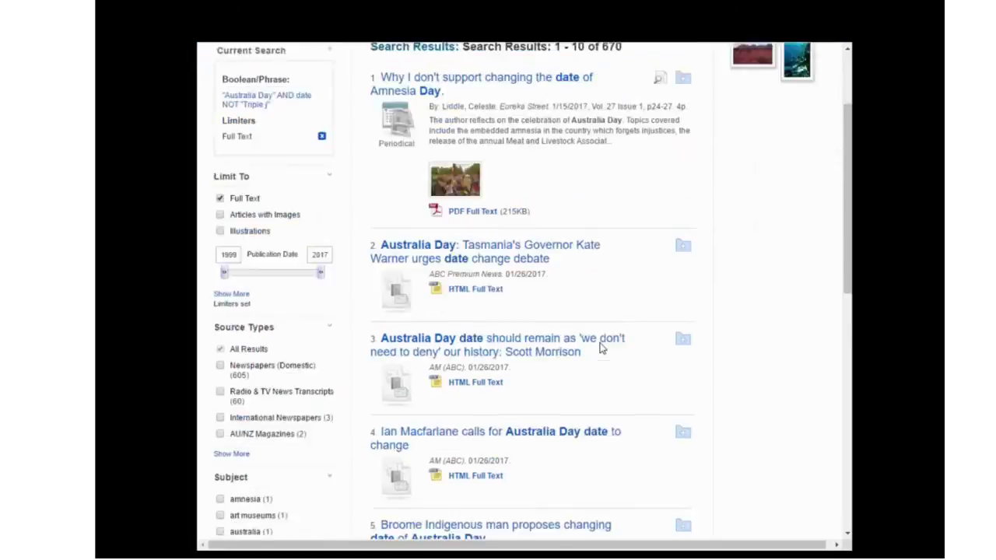
pyautogui.scroll(-5, 600, 349)
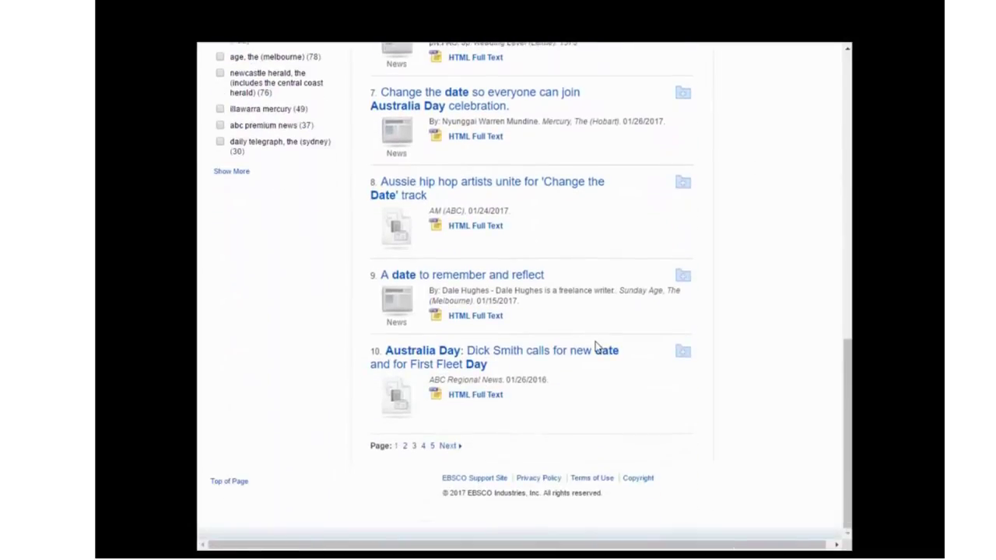
pyautogui.scroll(10, 597, 346)
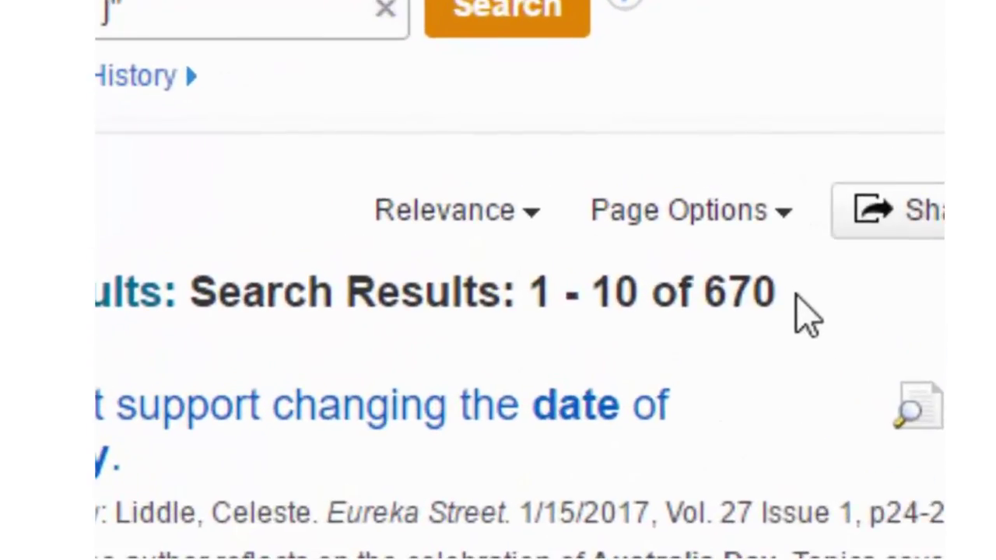
pyautogui.moveTo(626, 164); pyautogui.dragTo(614, 165)
pyautogui.moveTo(743, 304); pyautogui.dragTo(711, 311)
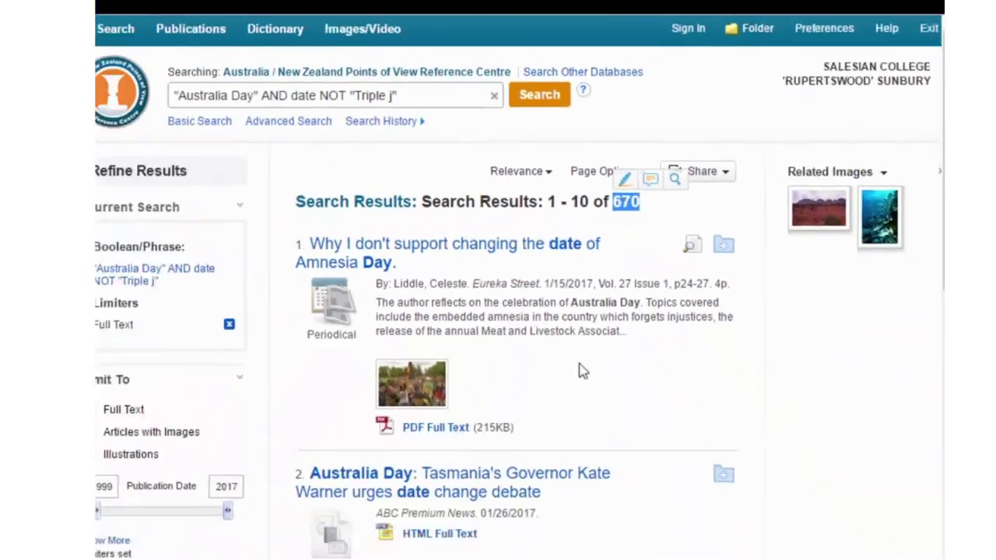
pyautogui.scroll(-10, 591, 451)
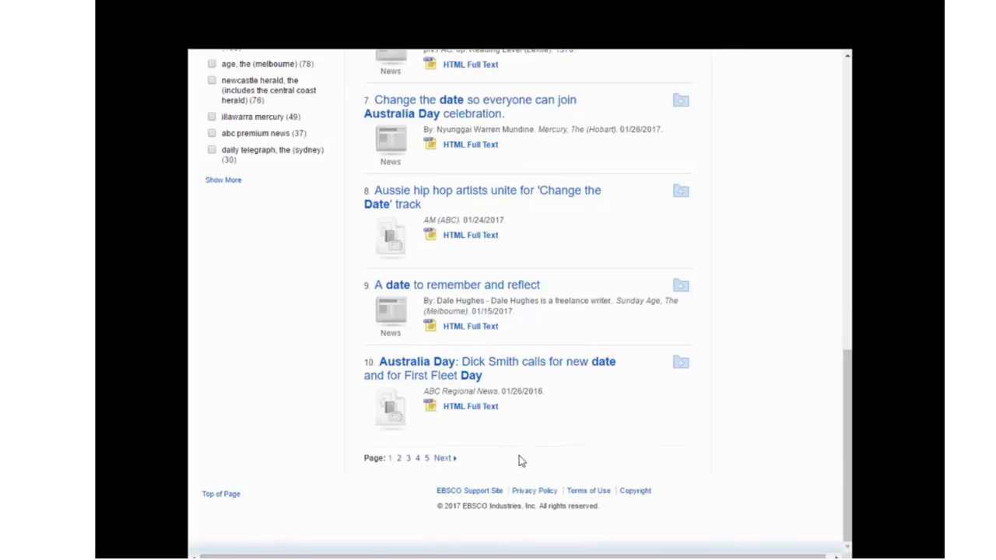
pyautogui.scroll(10, 537, 398)
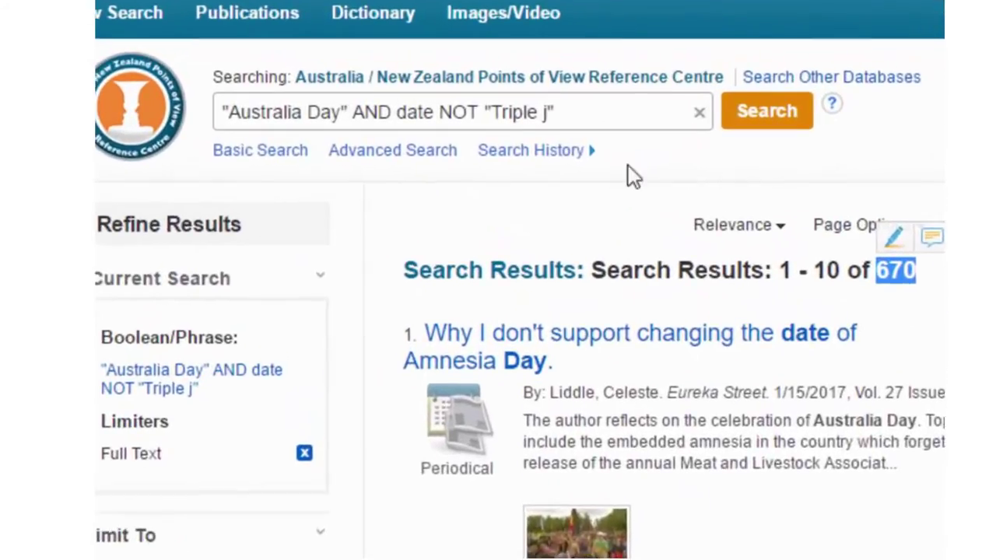
# - Add a second quoted NOT phrase after "Triple j" and rerun the search for 667 results
pyautogui.click(615, 111)
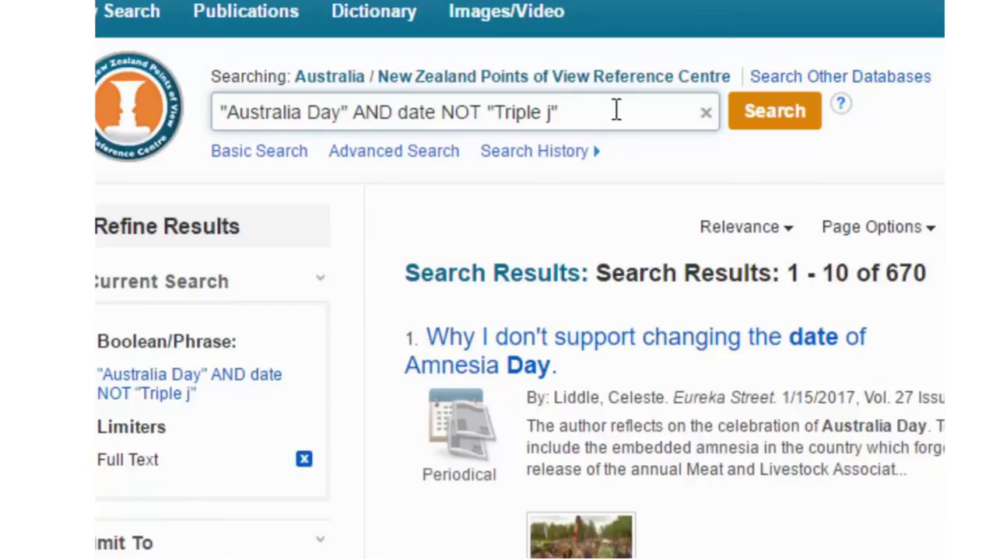
pyautogui.write('NOT "Dick Smith')
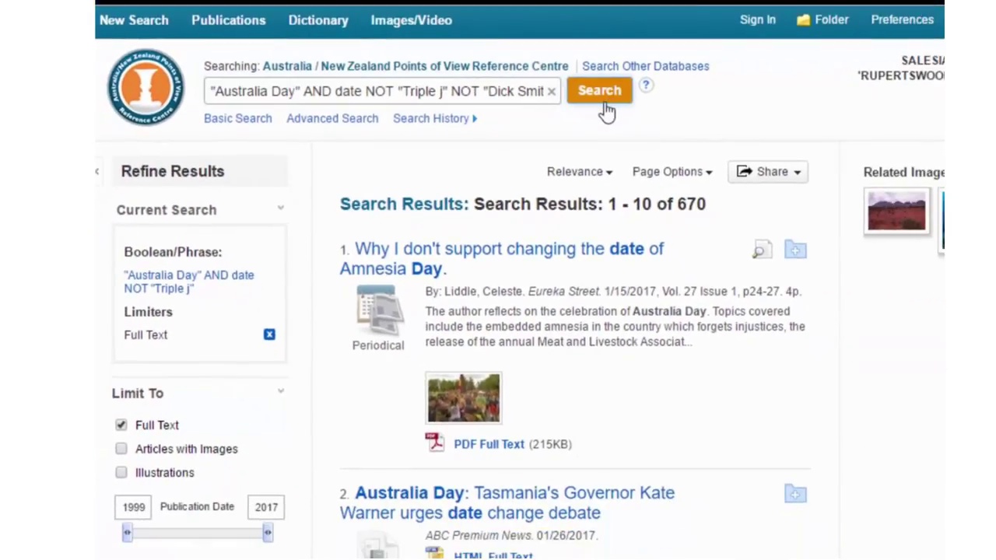
pyautogui.click(606, 109)
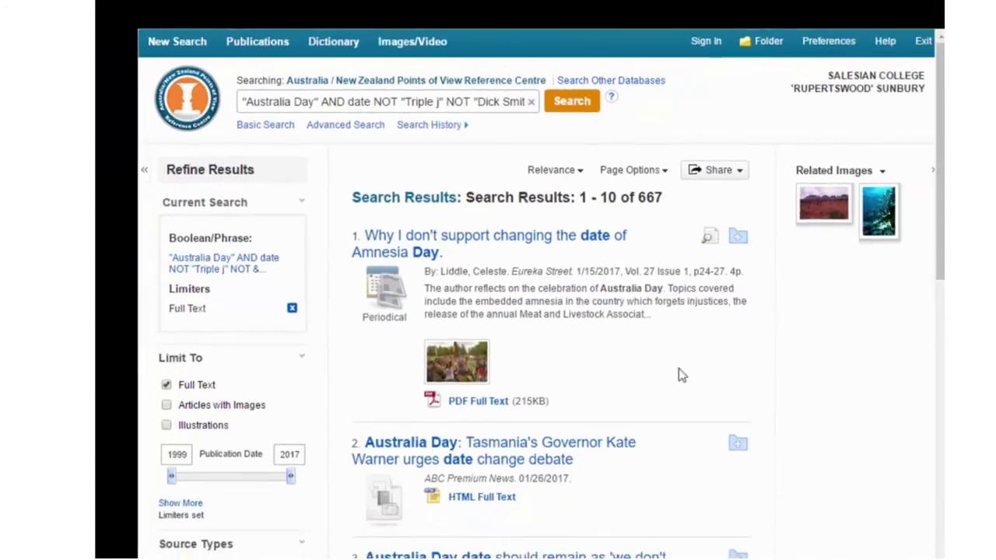
pyautogui.scroll(-5, 677, 373)
pyautogui.scroll(-5, 611, 371)
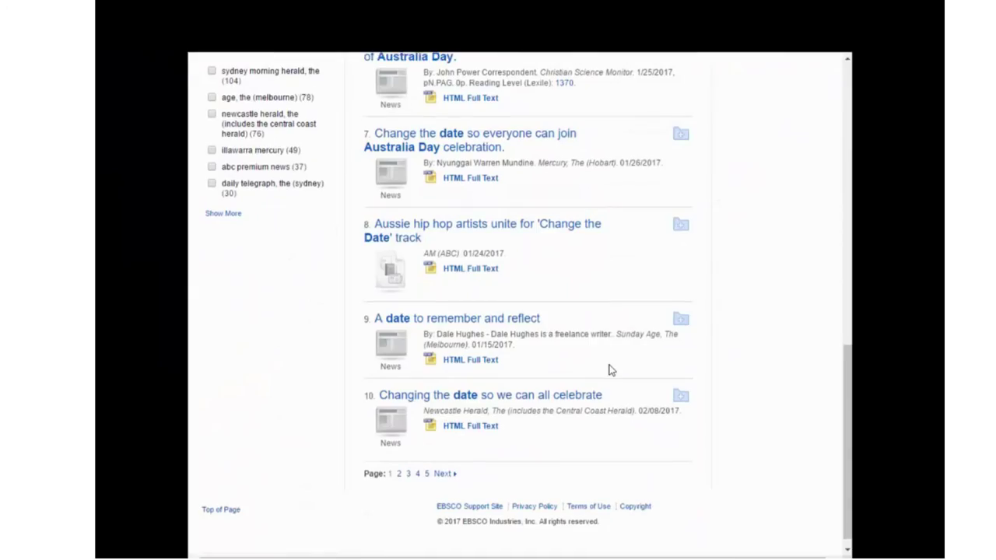
pyautogui.scroll(10, 611, 371)
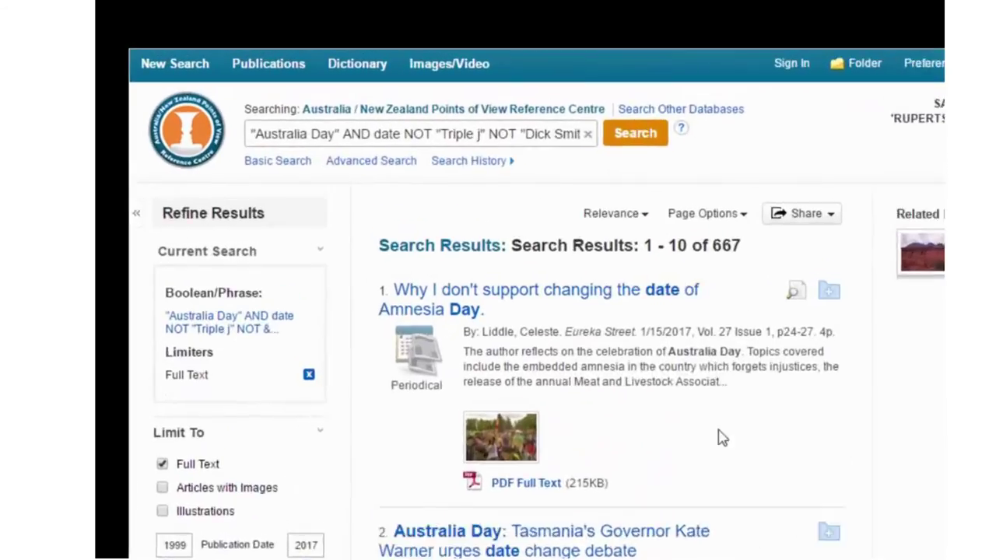
# - Replace both NOT clauses with AND (Indigenous OR Aboriginal) in the query
pyautogui.click(392, 133)
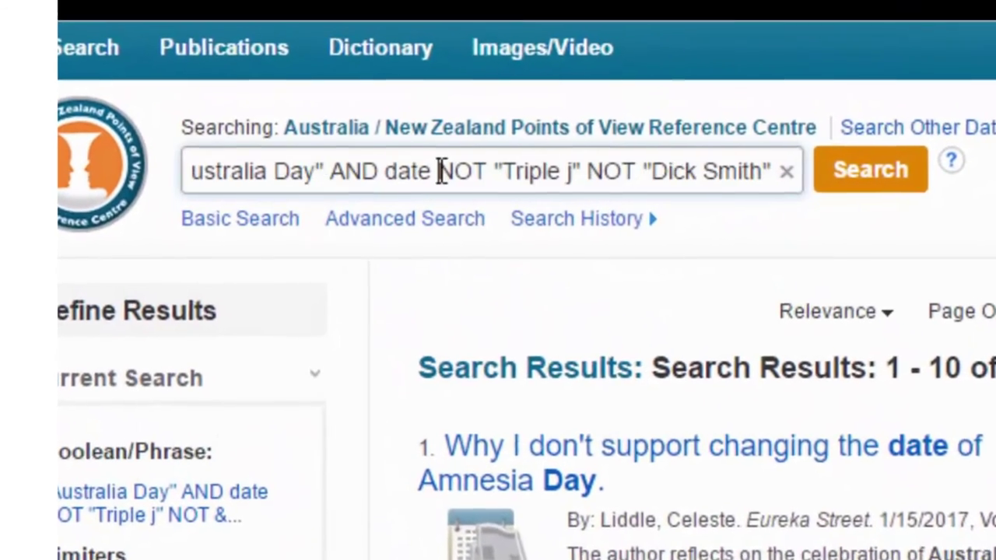
pyautogui.moveTo(441, 169); pyautogui.dragTo(770, 171)
pyautogui.press('BackSpace')
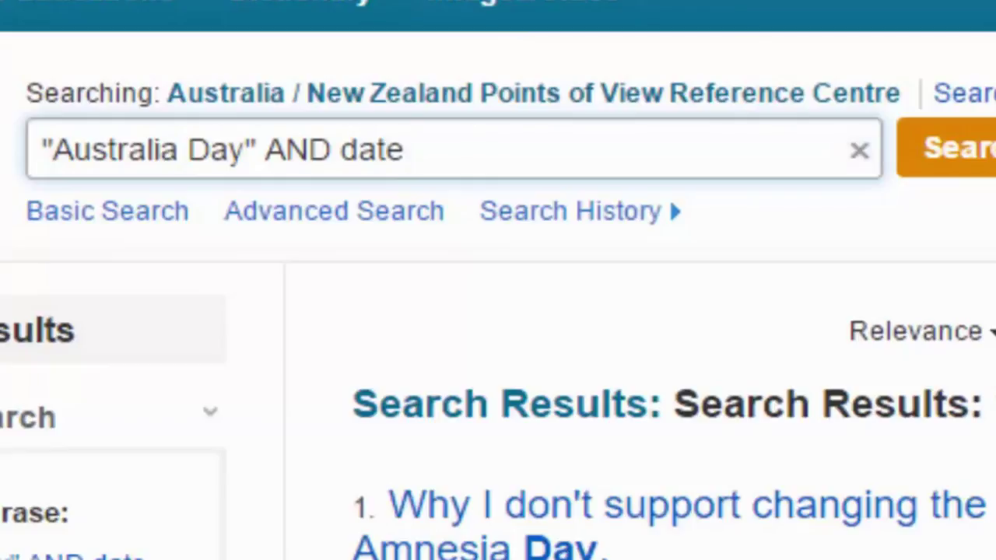
pyautogui.write('AND')
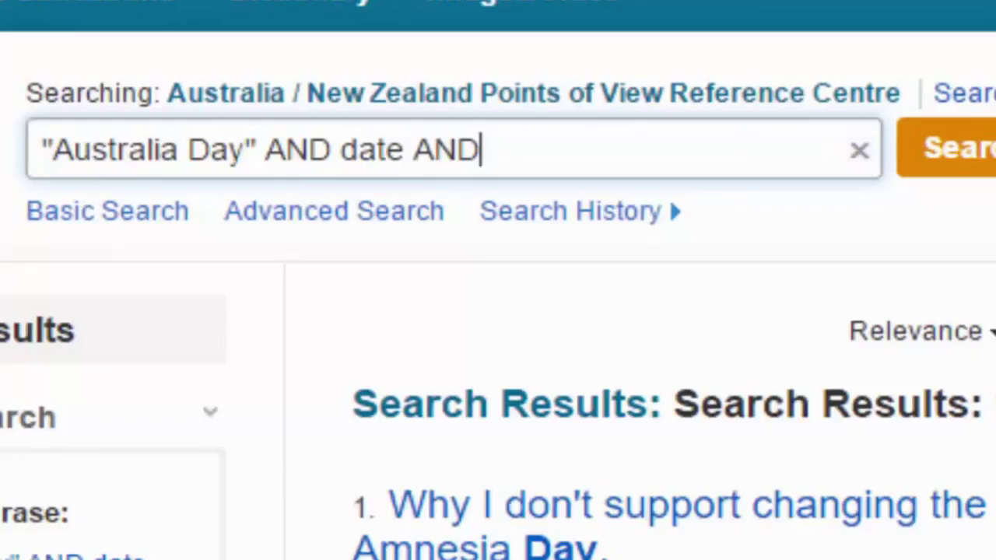
pyautogui.write(' ()')
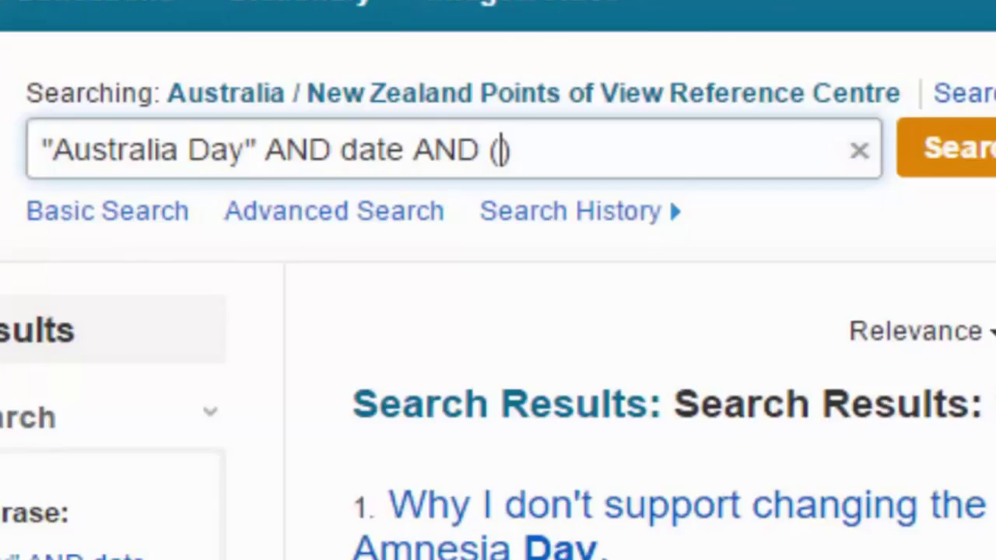
pyautogui.write('Indigenou')
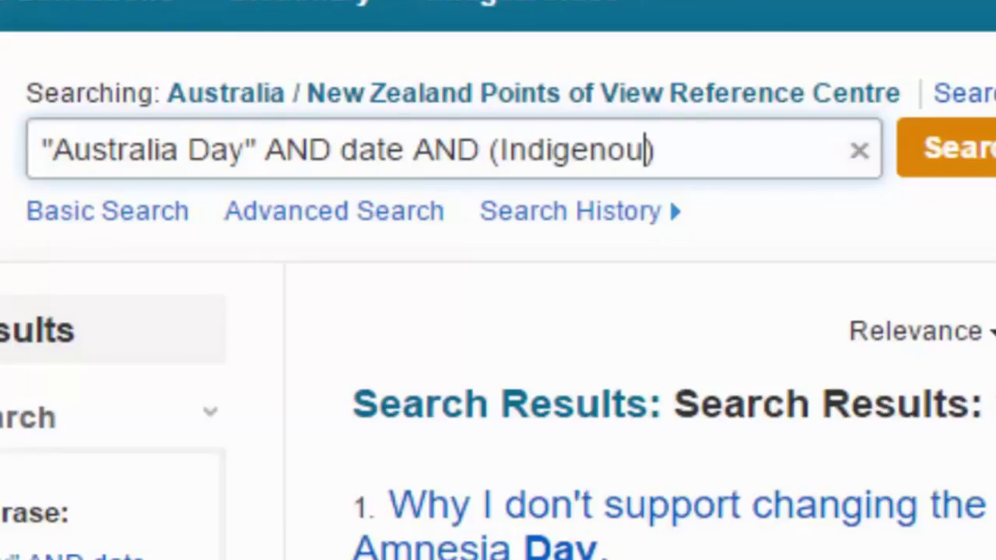
pyautogui.write('s ')
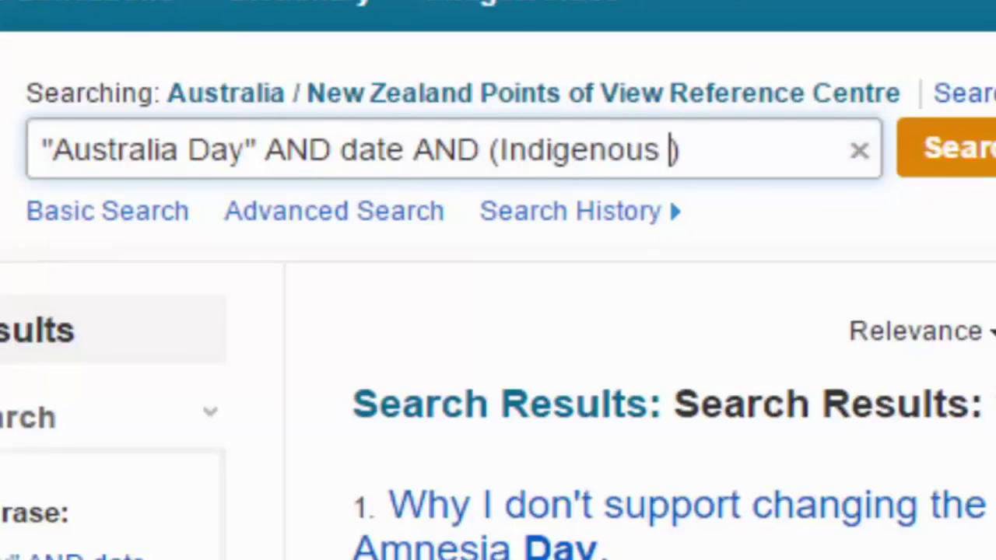
pyautogui.write('OR Aborigin')
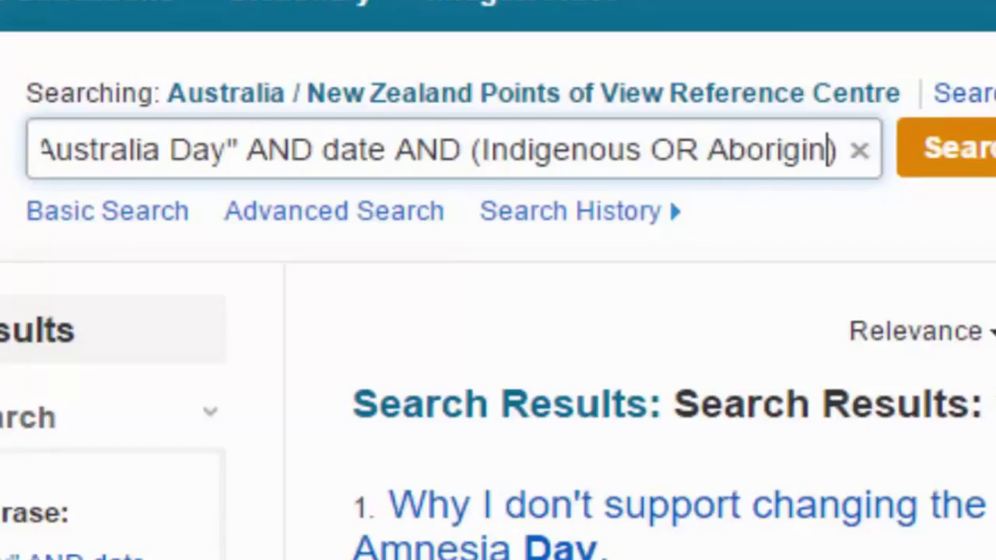
pyautogui.write('al')
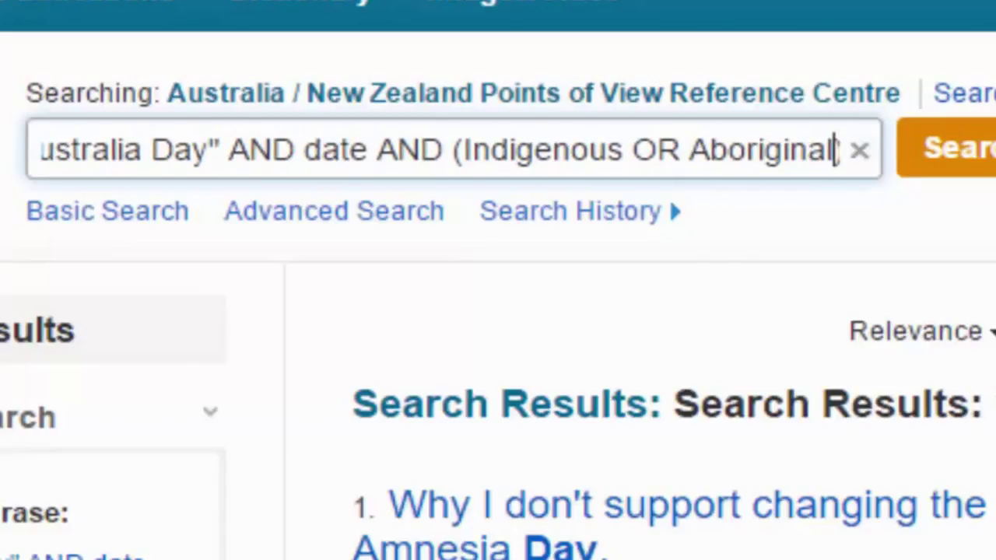
# - Highlight Indigenous and Aboriginal in the query, then run the search for 169 results
pyautogui.press('End')
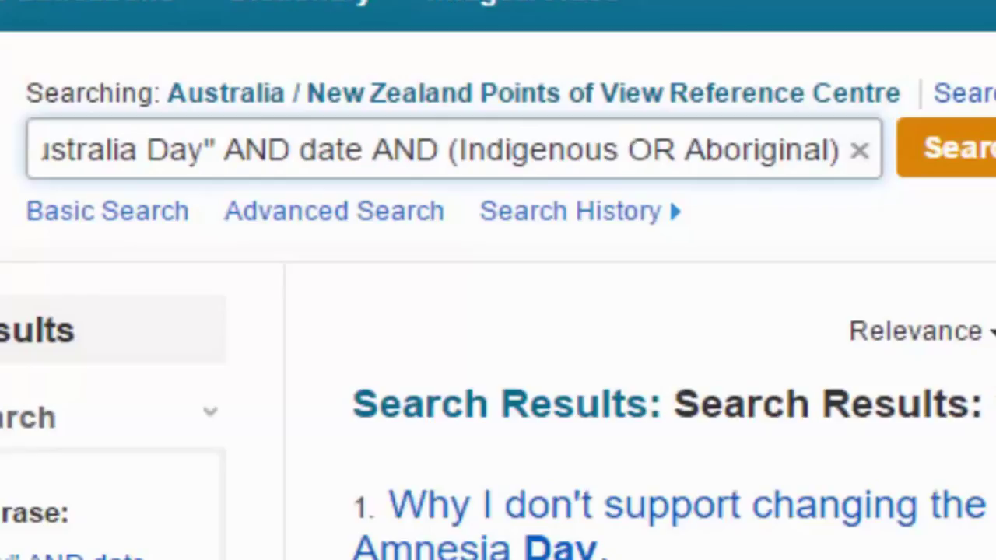
pyautogui.moveTo(620, 160); pyautogui.dragTo(474, 178)
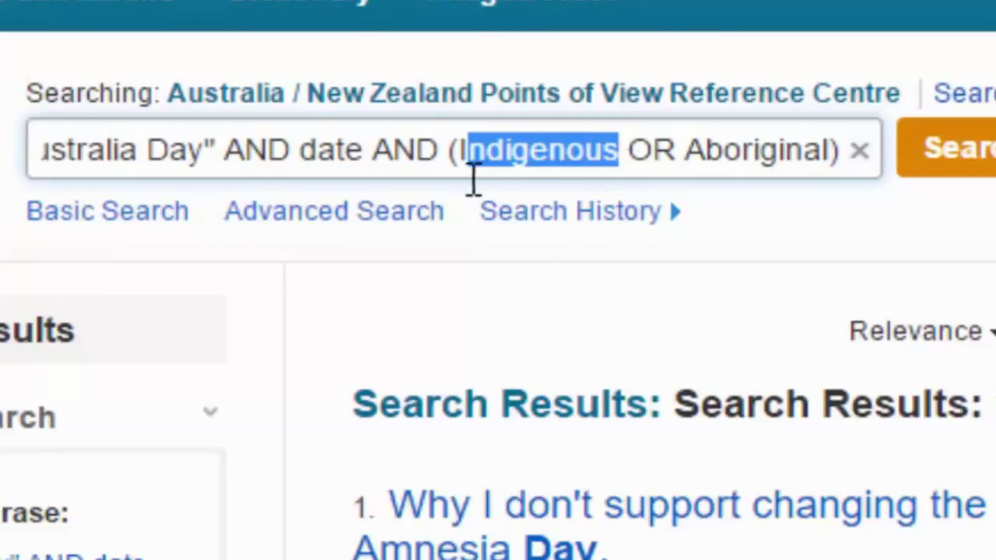
pyautogui.moveTo(693, 149); pyautogui.dragTo(801, 152)
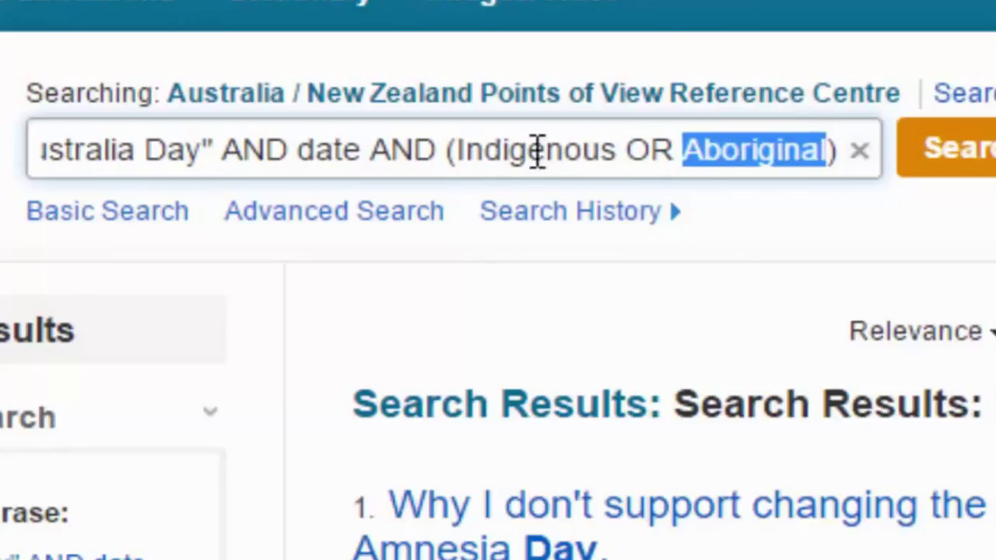
pyautogui.click(754, 151)
pyautogui.press('Left')
pyautogui.press('Left')
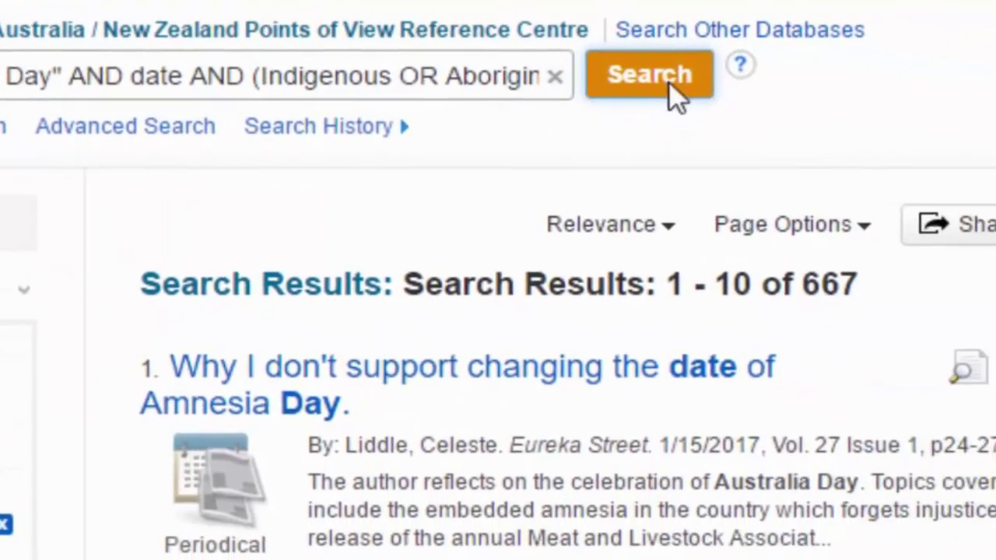
pyautogui.click(674, 91)
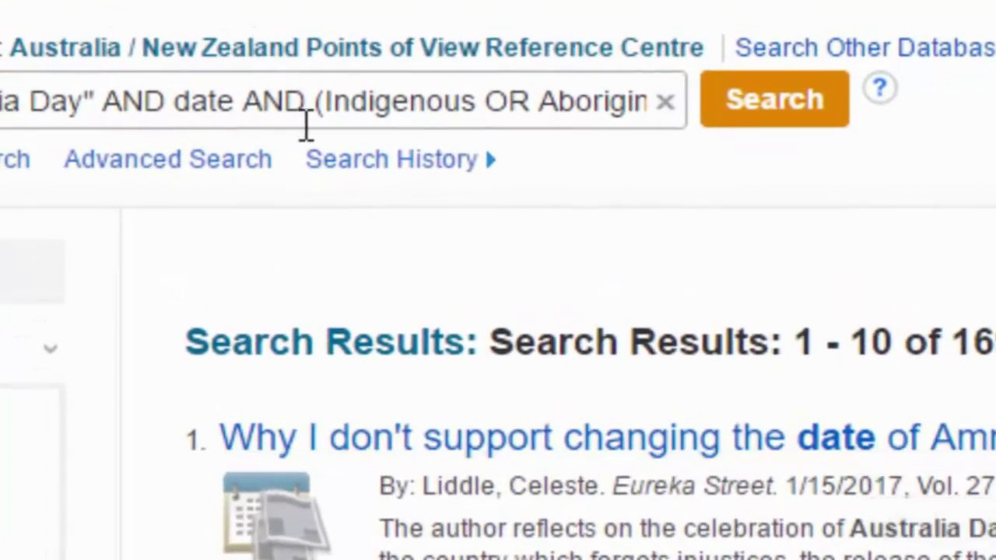
# - Trim the query to "Australia Day" AND date AND Aboriginal, rerun it and highlight the 84 results
pyautogui.click(277, 97)
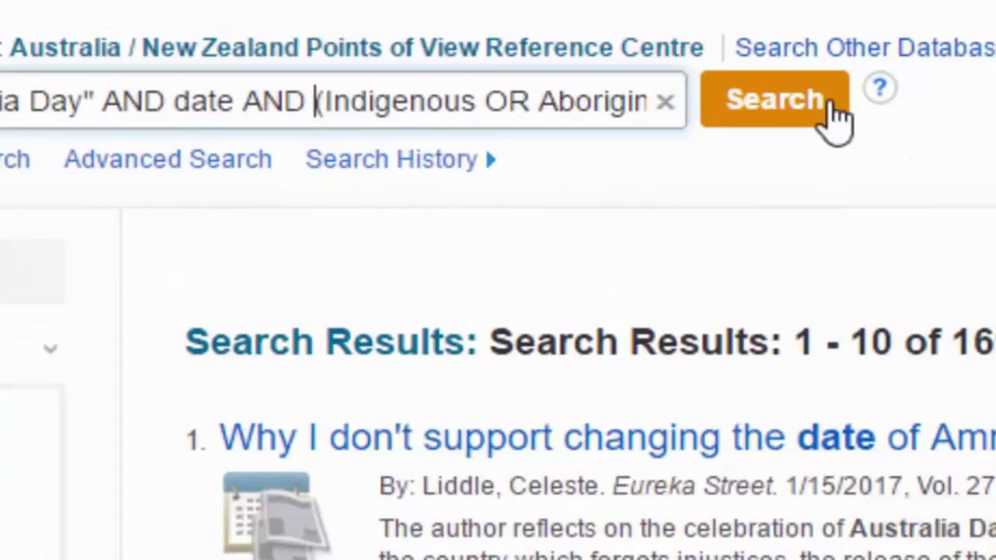
pyautogui.press('Delete')
pyautogui.press('Delete')
pyautogui.press('Delete')
pyautogui.press('Delete')
pyautogui.press('Delete')
pyautogui.press('Delete')
pyautogui.press('Delete')
pyautogui.press('Delete')
pyautogui.press('Delete')
pyautogui.press('Delete')
pyautogui.press('Delete')
pyautogui.press('Delete')
pyautogui.press('Delete')
pyautogui.press('Delete')
pyautogui.press('Delete')
pyautogui.press('Right')
pyautogui.press('Right')
pyautogui.press('Right')
pyautogui.press('Right')
pyautogui.press('Right')
pyautogui.press('Right')
pyautogui.press('Right')
pyautogui.press('Right')
pyautogui.press('Right')
pyautogui.press('Right')
pyautogui.press('Delete')
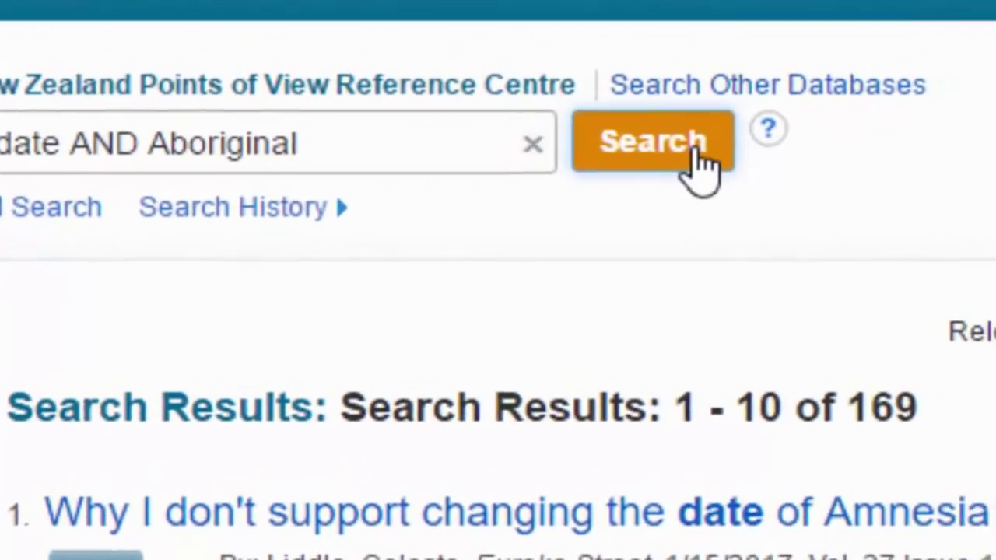
pyautogui.click(817, 113)
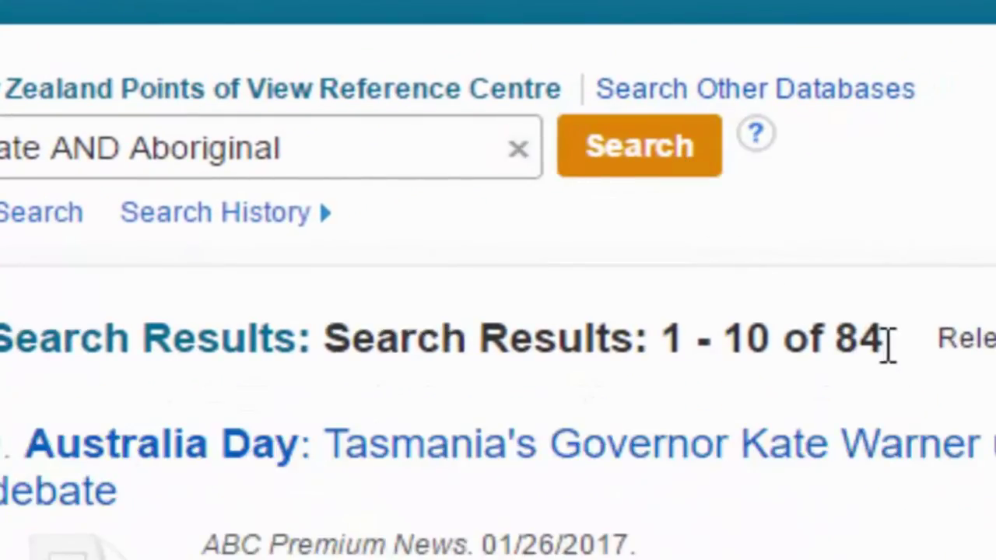
pyautogui.moveTo(889, 342); pyautogui.dragTo(845, 348)
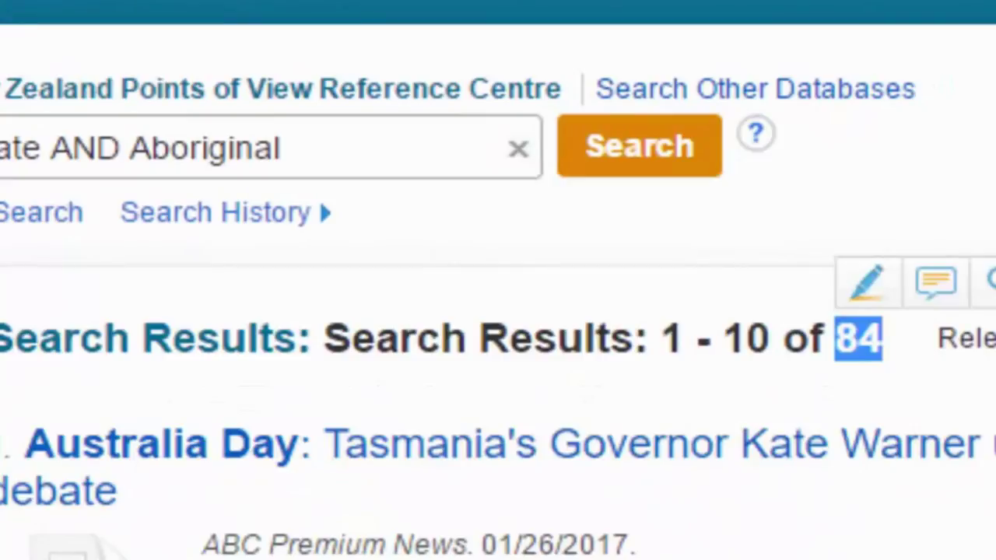
pyautogui.click(400, 167)
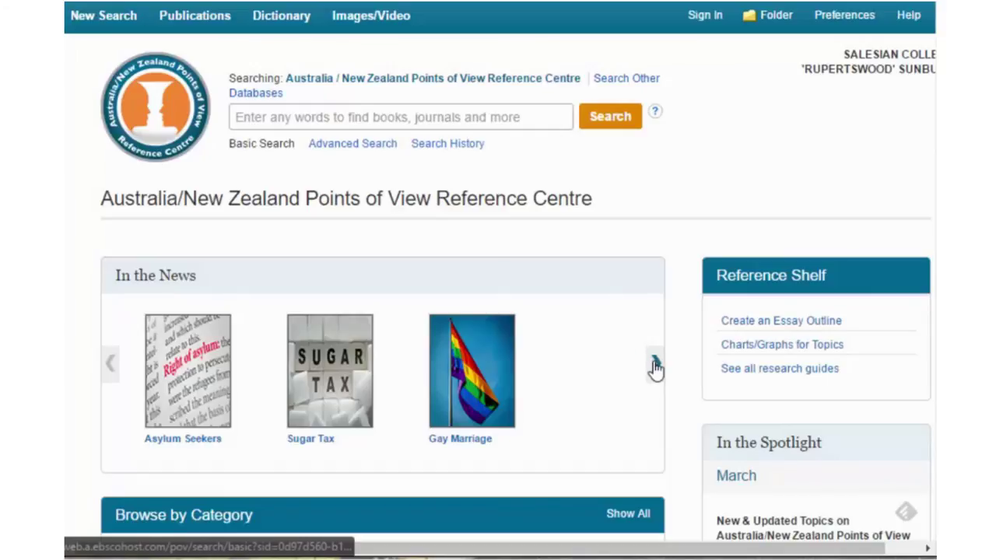
# - Scroll the home page down to Browse by Category, locating Australia Day under Culture
pyautogui.scroll(-1, 689, 453)
pyautogui.scroll(-3, 681, 458)
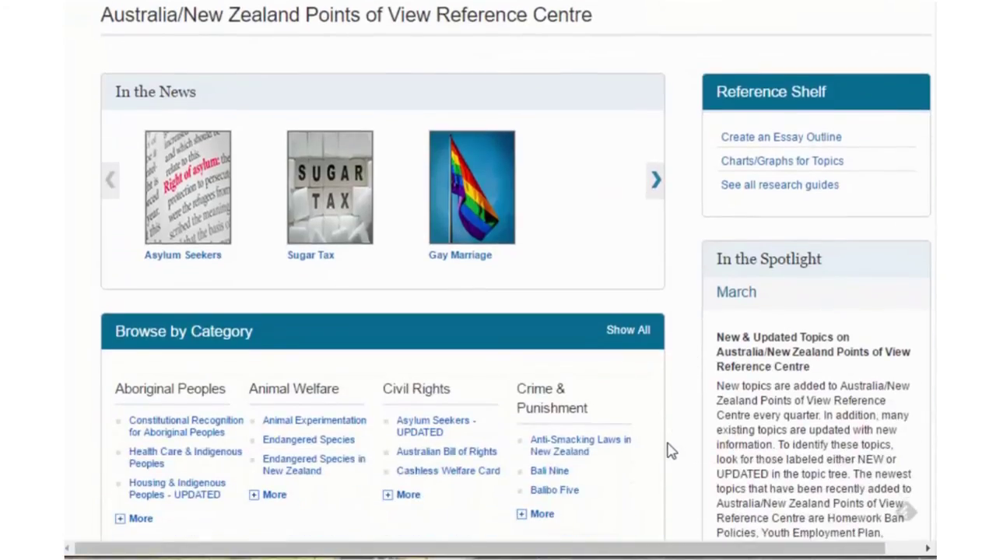
pyautogui.scroll(-1, 673, 458)
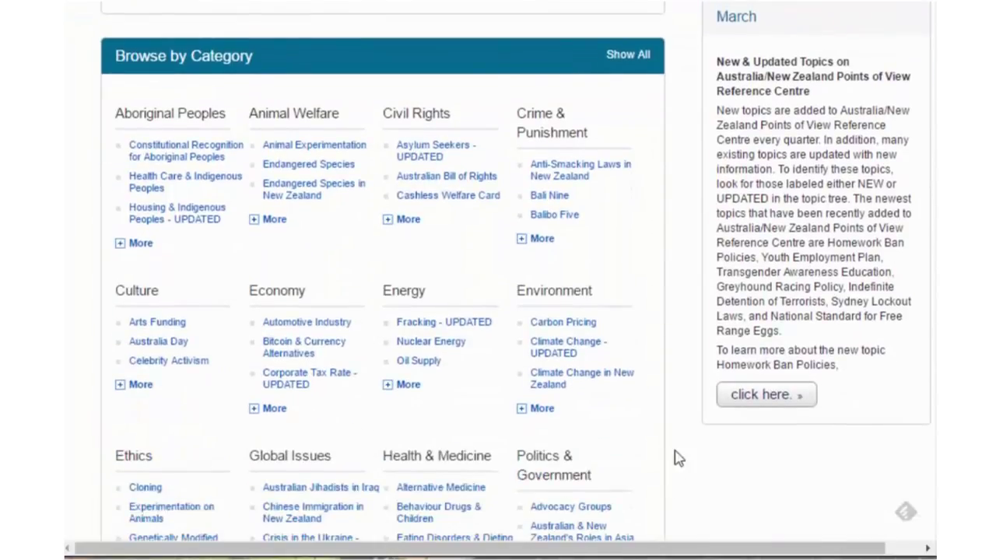
pyautogui.scroll(5, 596, 251)
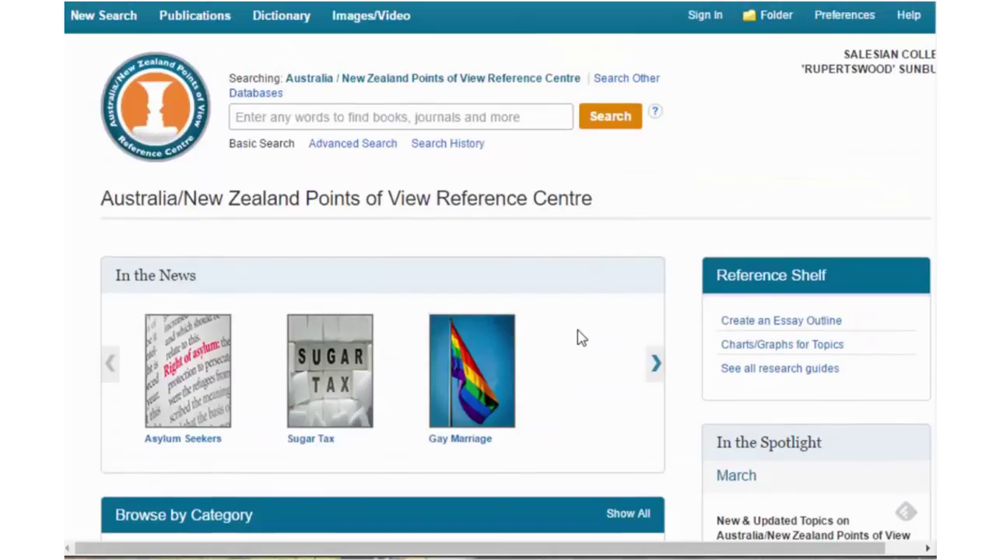
pyautogui.scroll(-3, 576, 335)
pyautogui.scroll(-2, 586, 317)
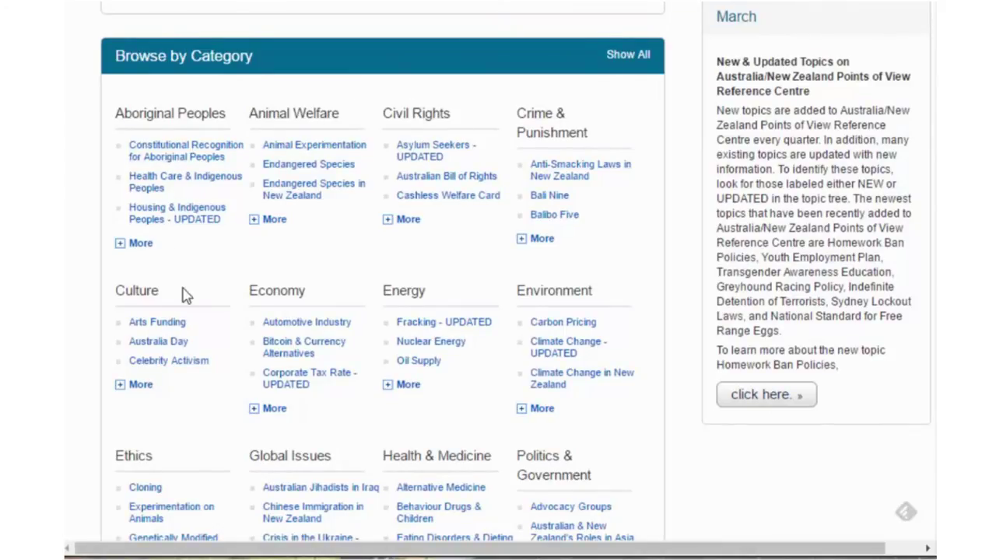
pyautogui.scroll(-1, 195, 296)
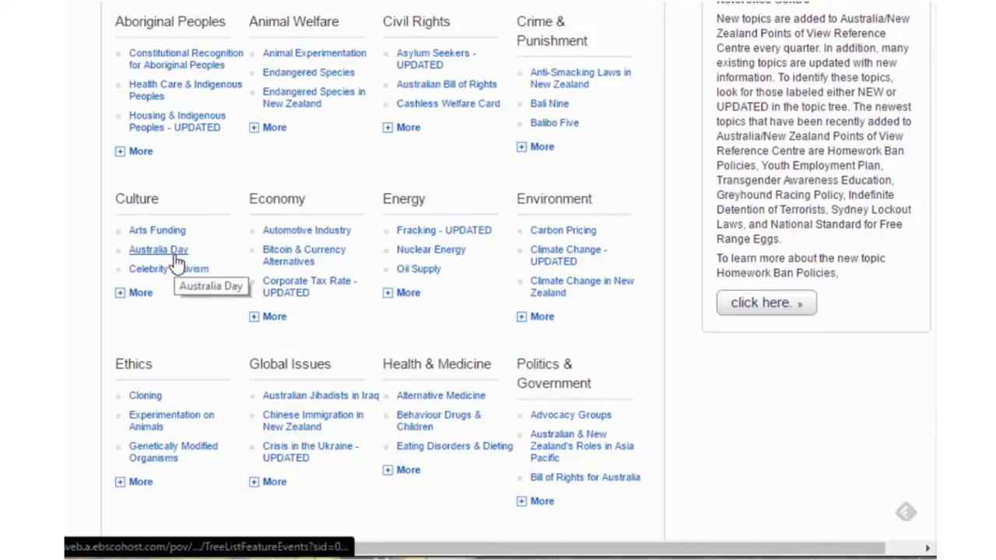
# - Open Australia Day under Culture and read the Overview's Introduction and Understanding the Discussion sections
pyautogui.click(177, 263)
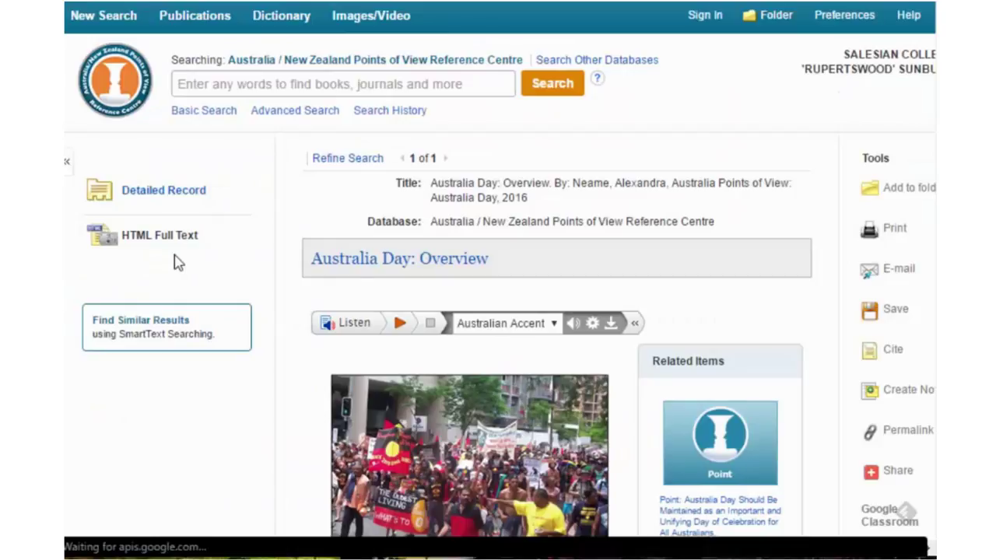
pyautogui.scroll(-1, 658, 262)
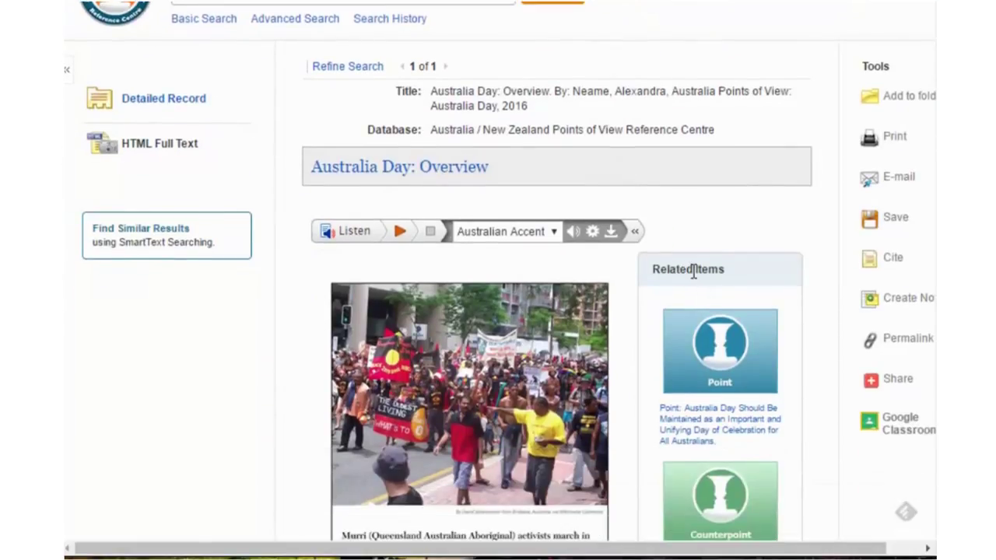
pyautogui.scroll(-1, 832, 334)
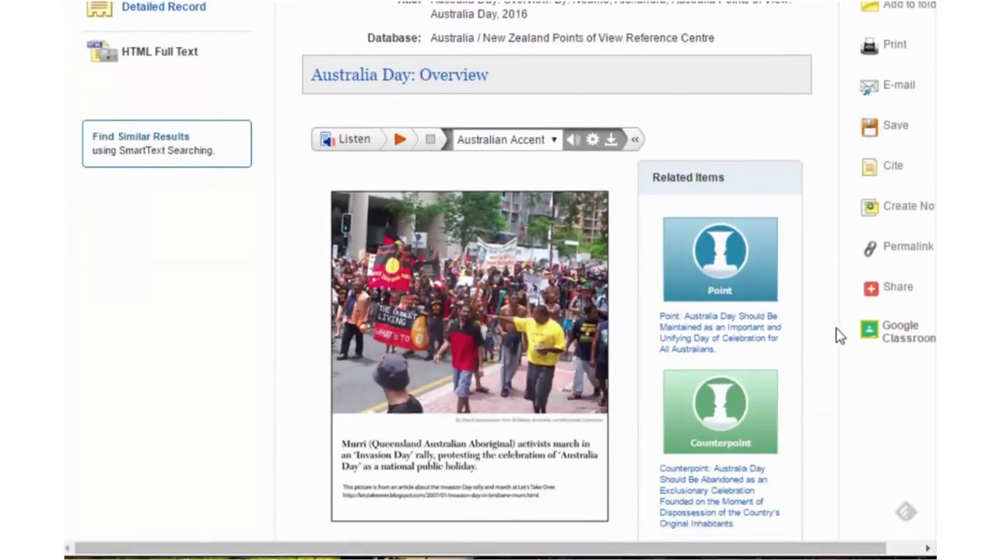
pyautogui.scroll(1, 837, 335)
pyautogui.scroll(-3, 835, 336)
pyautogui.scroll(-4, 834, 343)
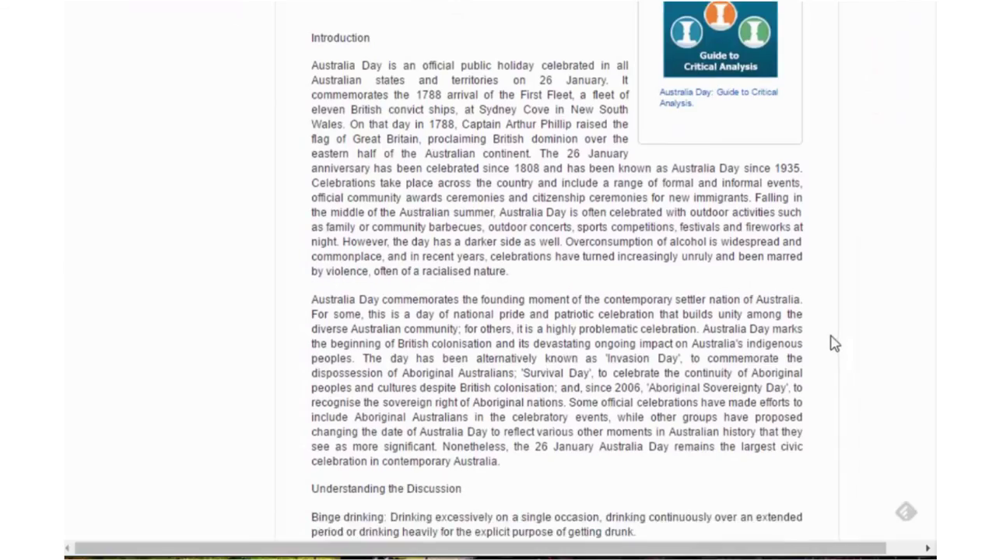
pyautogui.scroll(-1, 834, 344)
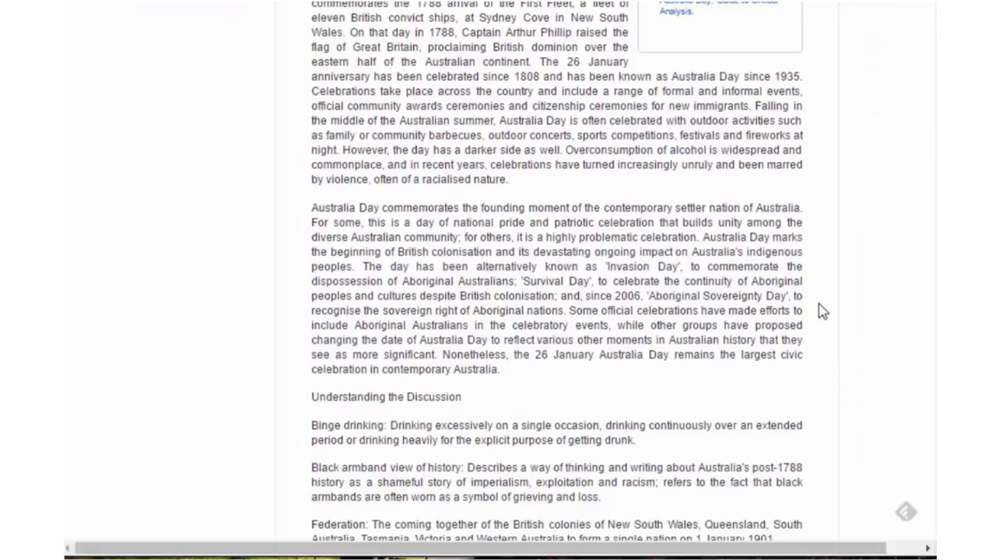
pyautogui.scroll(-1, 822, 311)
pyautogui.scroll(-1, 822, 311)
pyautogui.scroll(6, 823, 312)
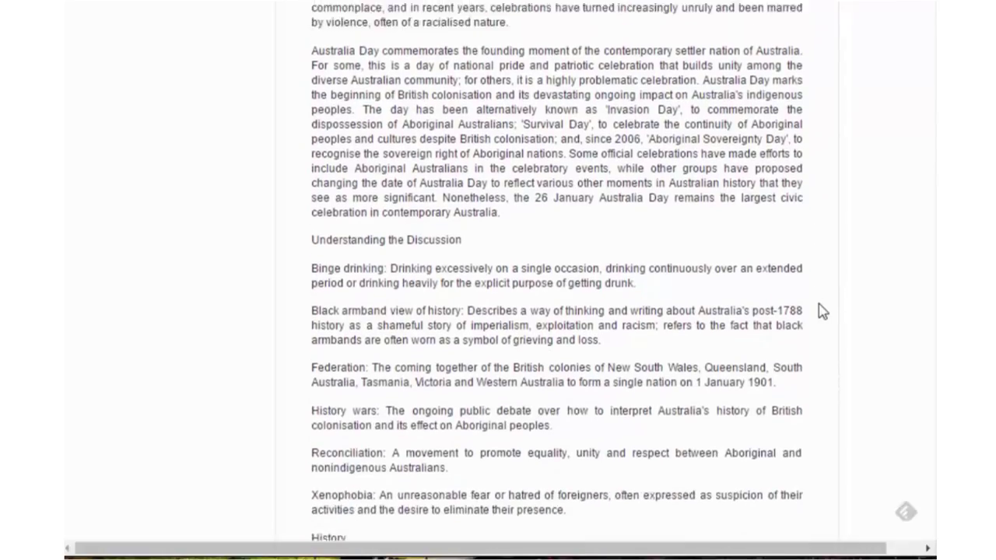
pyautogui.scroll(1, 823, 311)
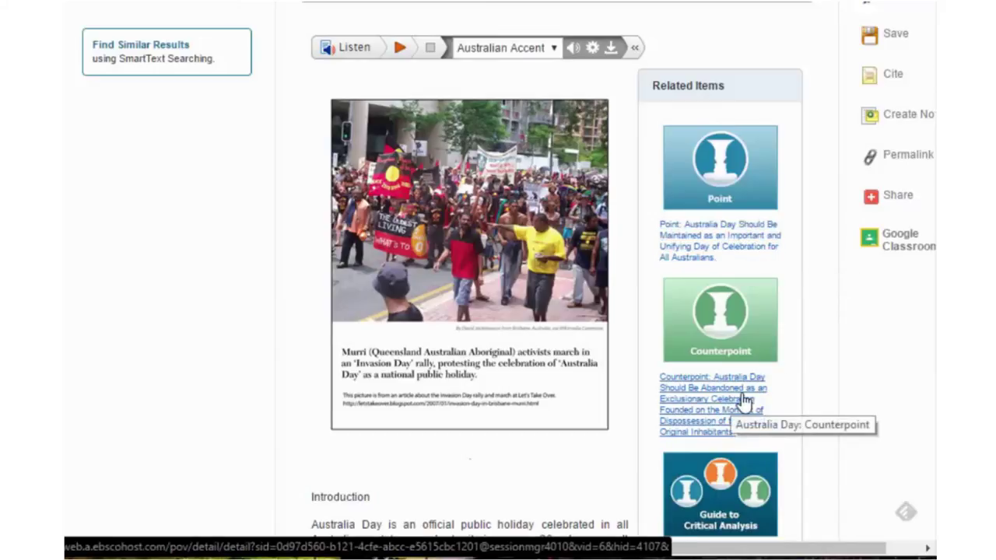
pyautogui.click(747, 246)
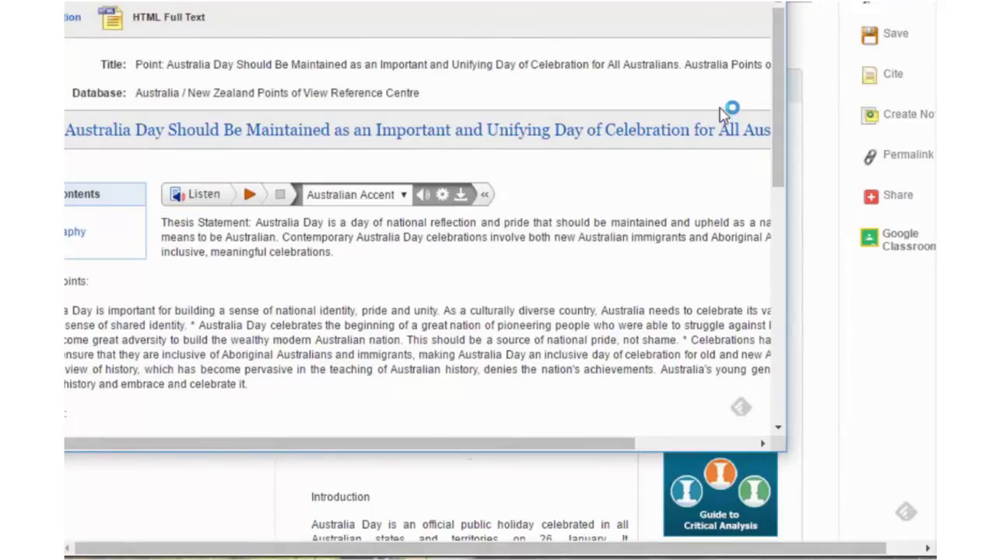
pyautogui.moveTo(451, 0); pyautogui.dragTo(536, 39)
pyautogui.scroll(-3, 636, 336)
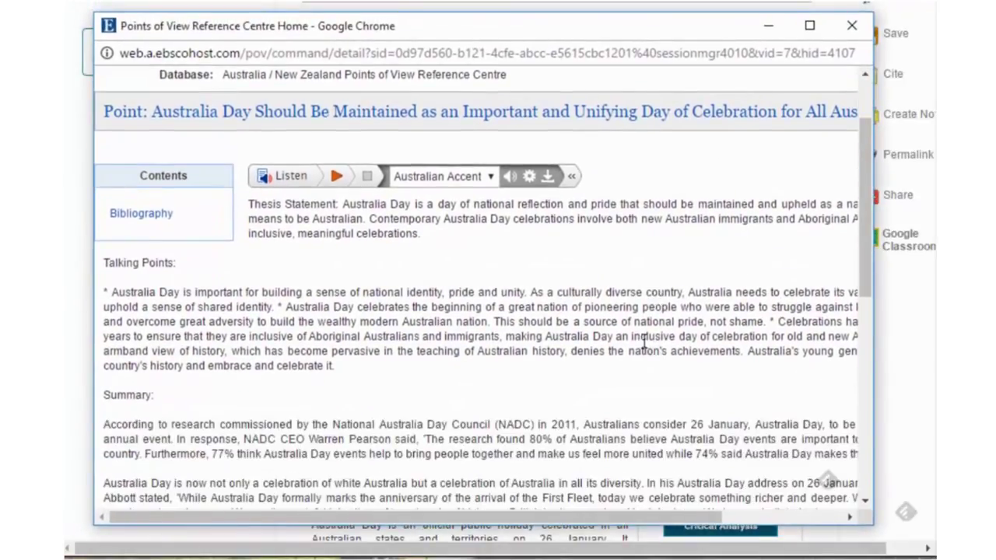
pyautogui.scroll(-5, 637, 343)
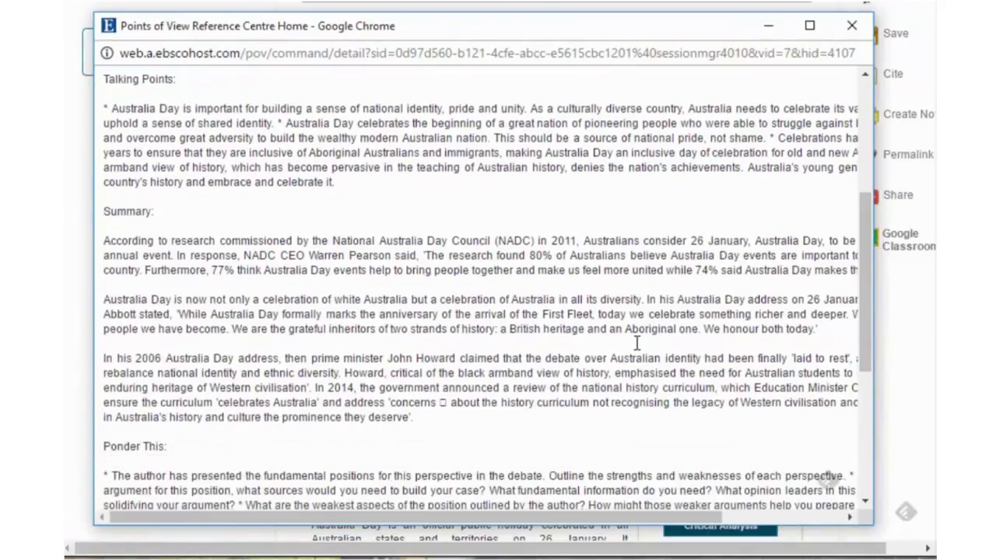
pyautogui.scroll(-2, 660, 343)
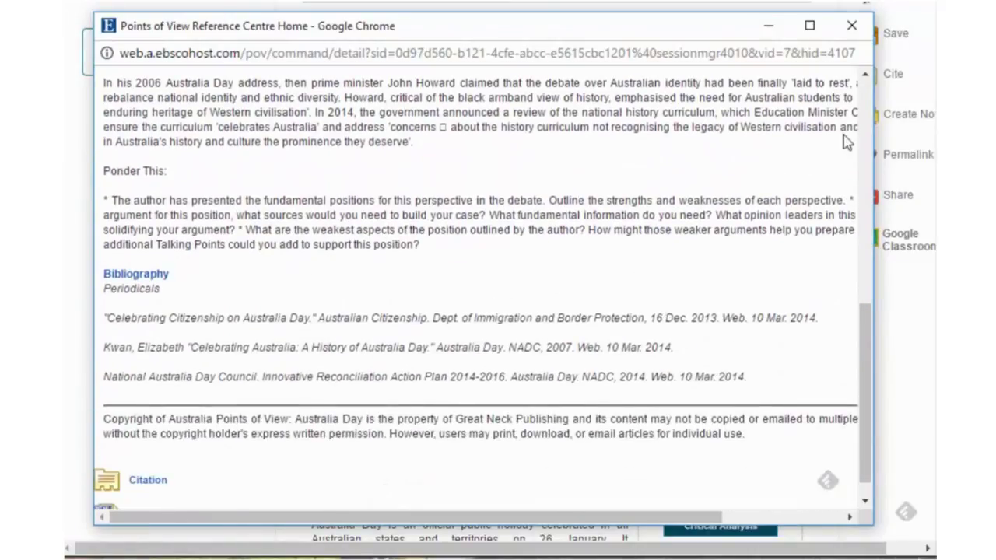
pyautogui.click(852, 26)
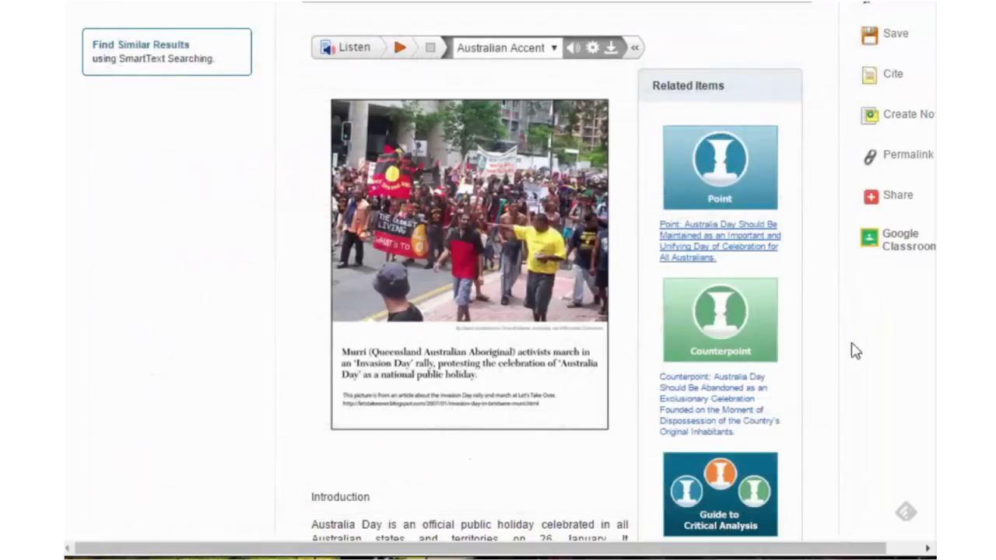
pyautogui.click(731, 385)
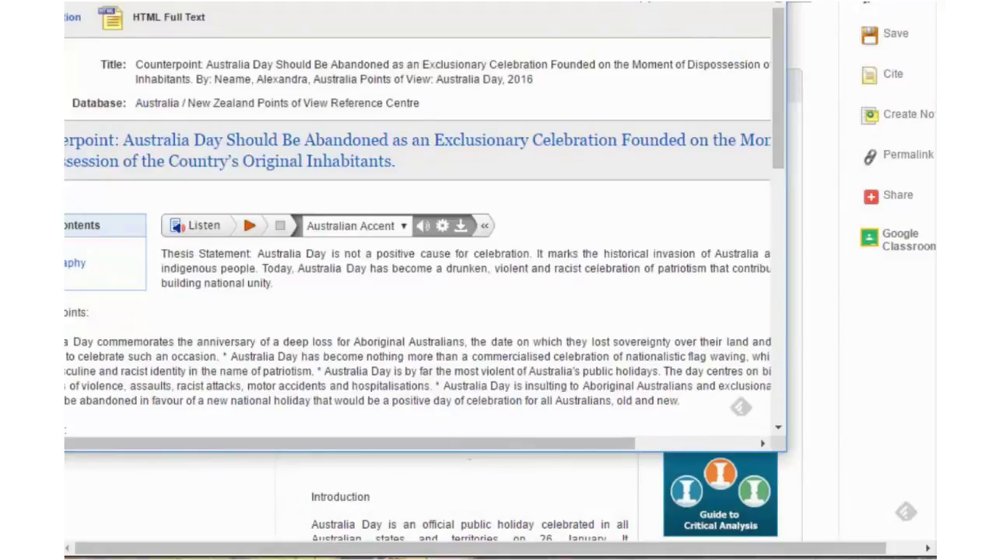
pyautogui.moveTo(619, 0); pyautogui.dragTo(706, 45)
pyautogui.click(863, 34)
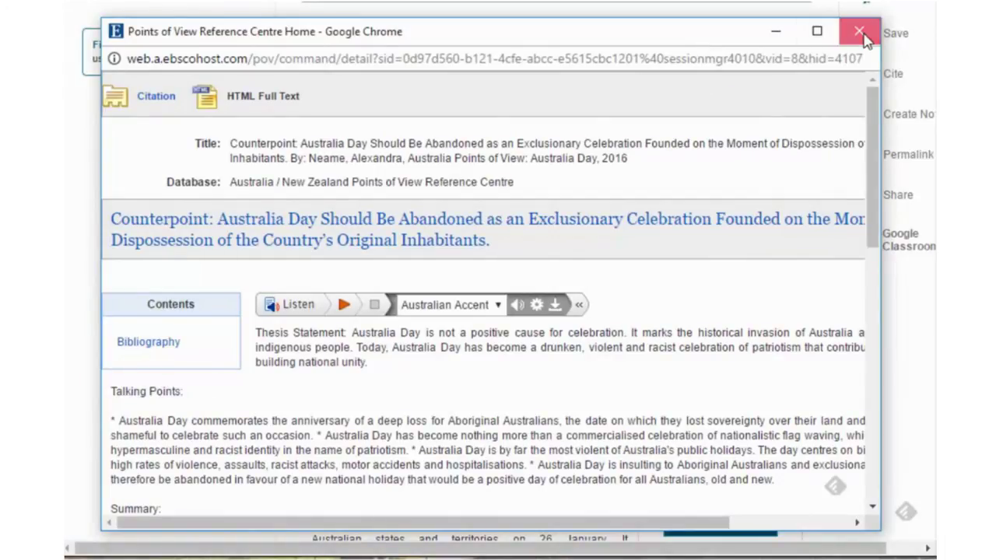
pyautogui.scroll(-4, 734, 334)
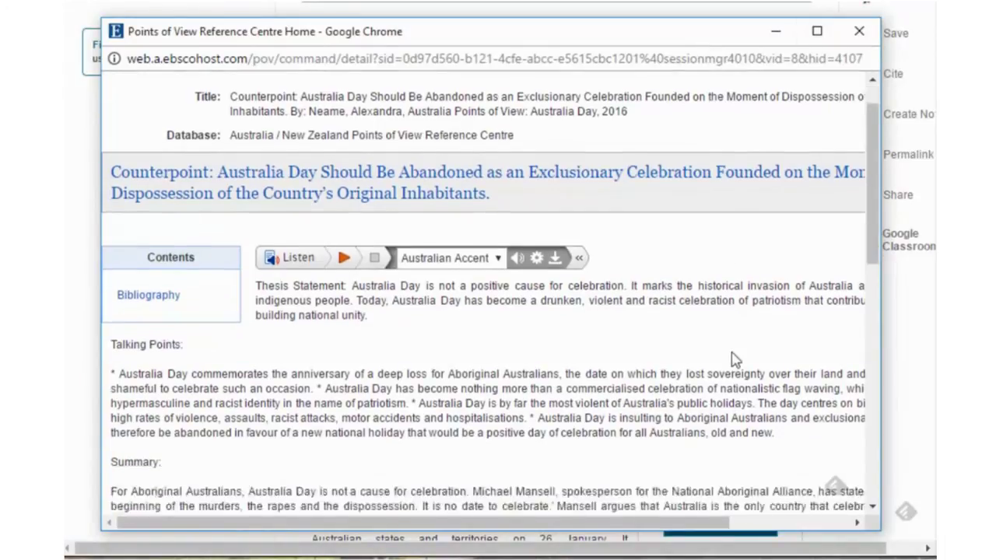
pyautogui.scroll(-1, 750, 349)
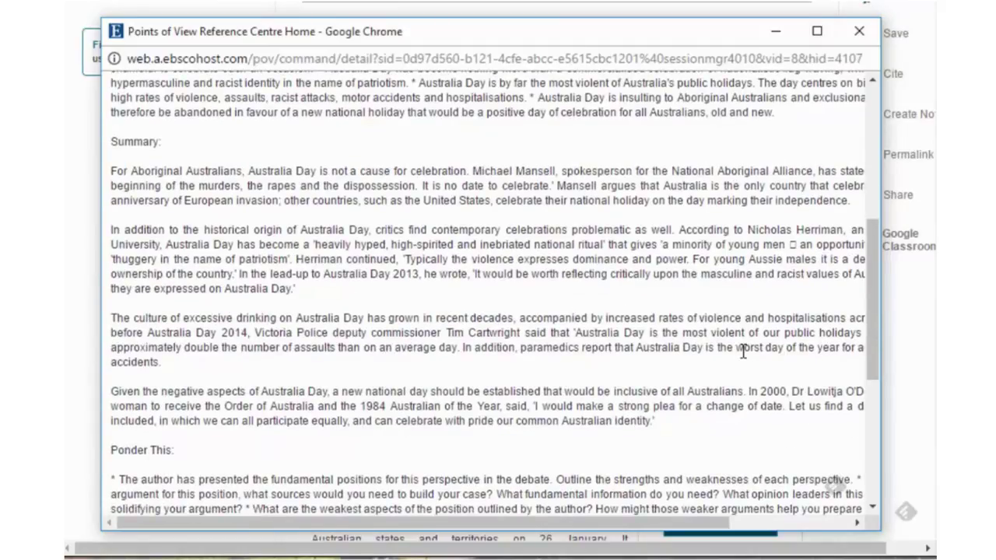
pyautogui.scroll(-1, 744, 352)
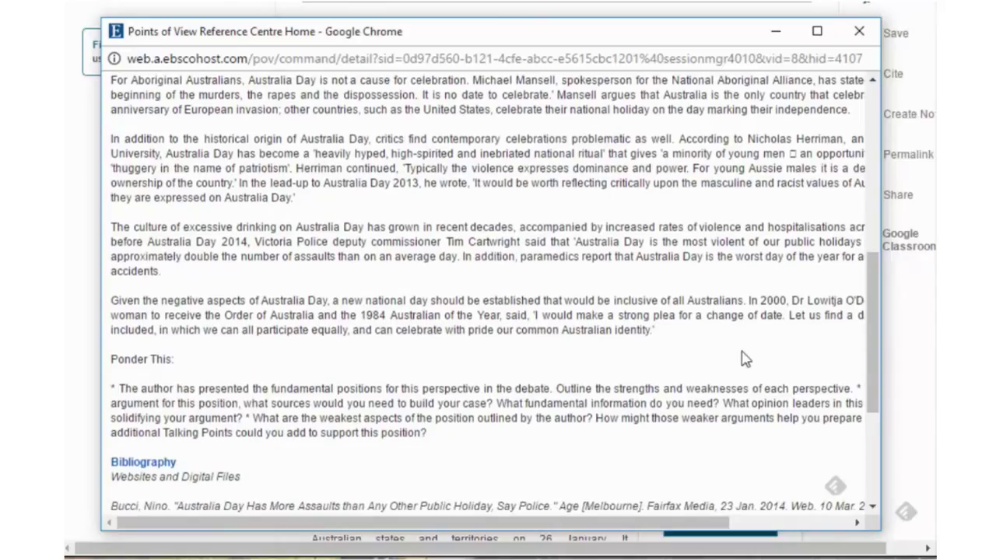
pyautogui.scroll(3, 743, 351)
pyautogui.scroll(1, 743, 351)
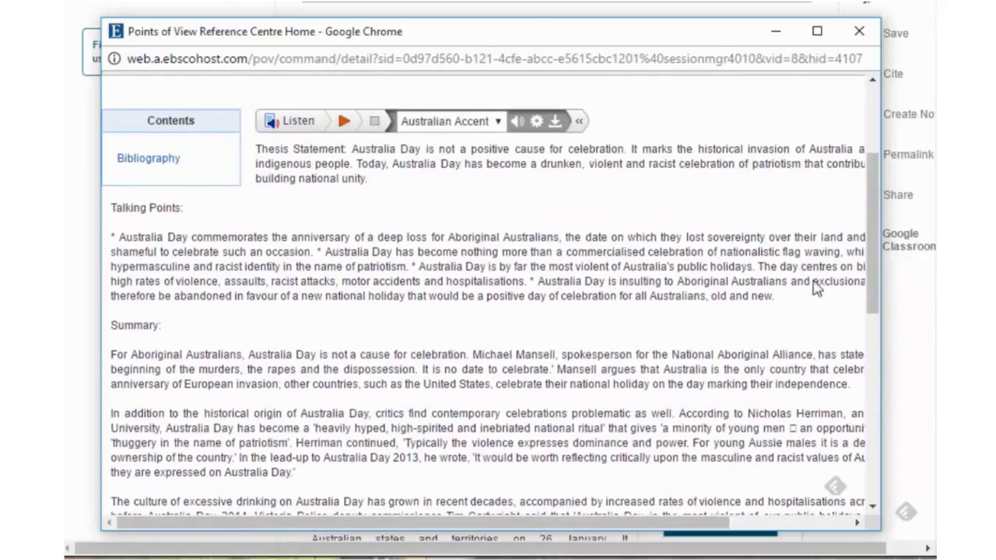
pyautogui.scroll(2, 730, 292)
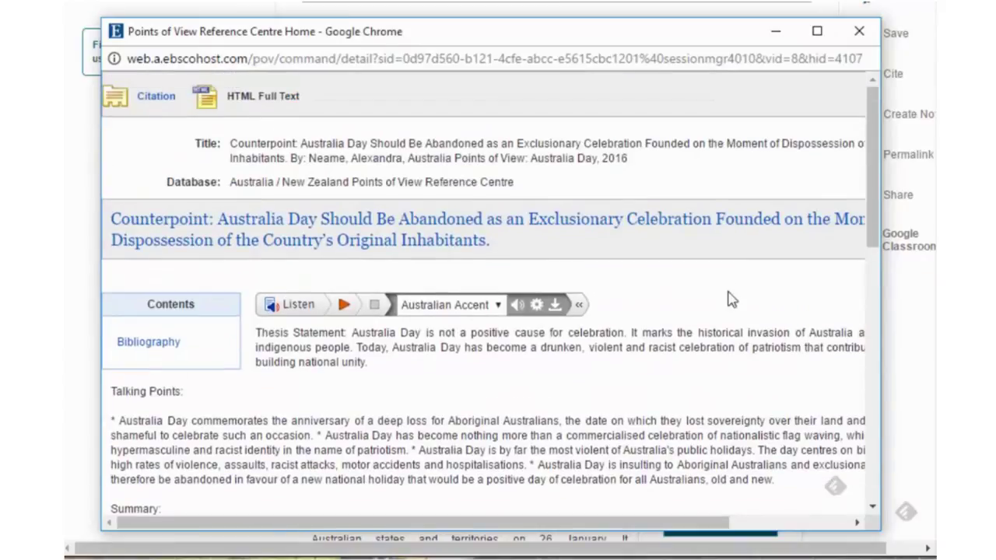
pyautogui.click(859, 33)
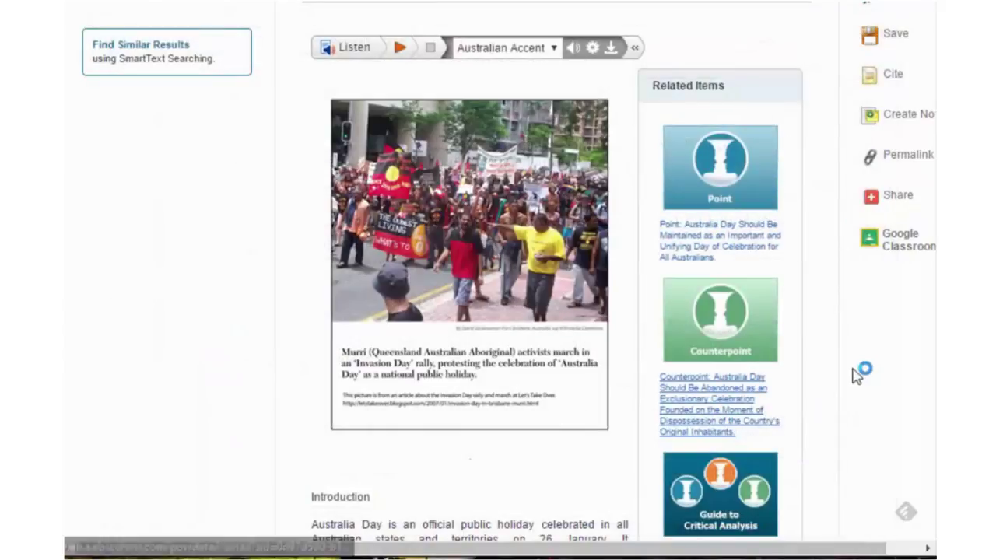
pyautogui.scroll(-2, 848, 407)
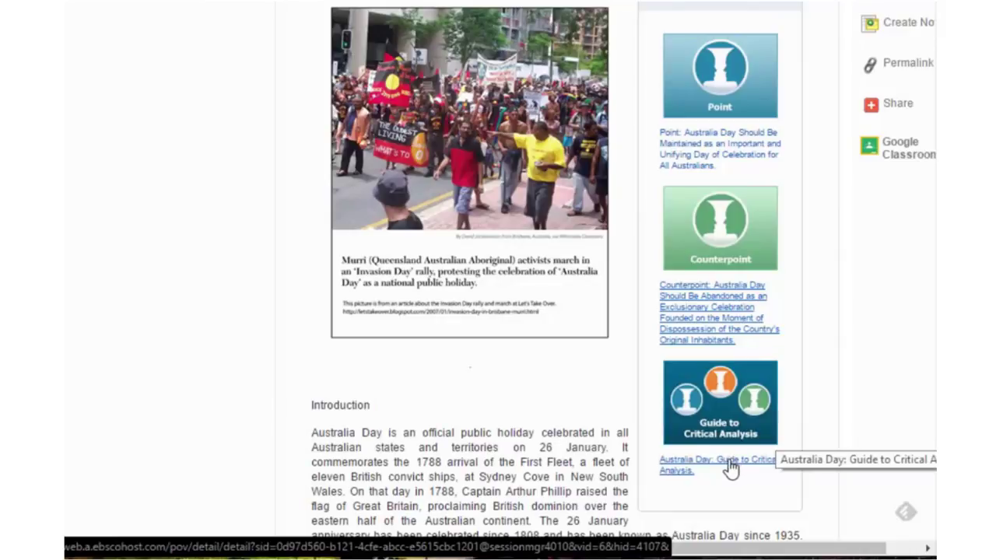
pyautogui.click(730, 467)
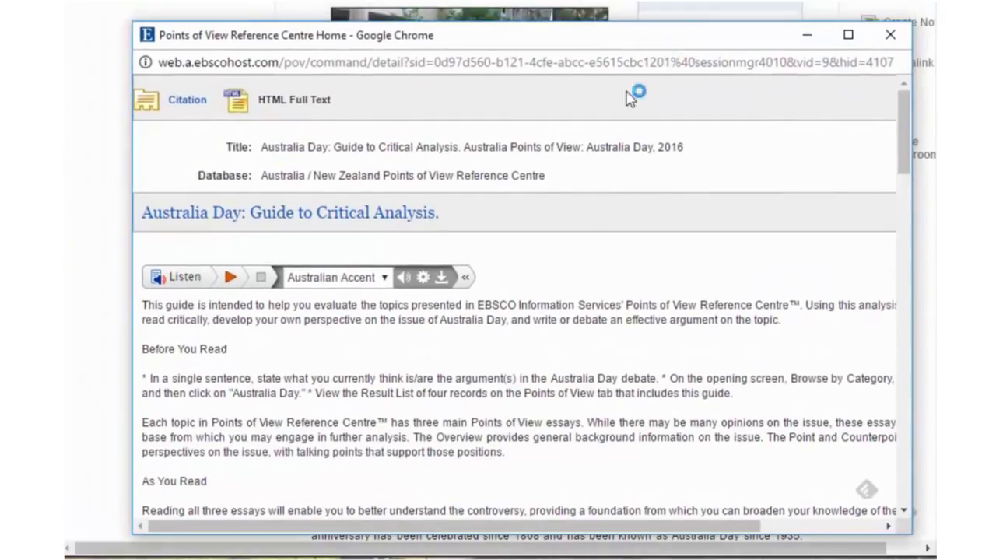
pyautogui.scroll(-1, 615, 333)
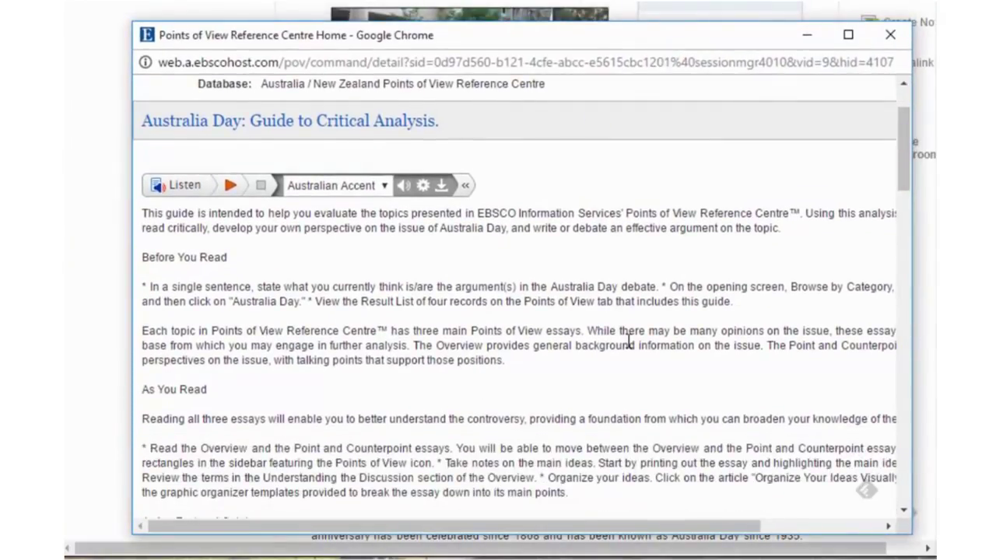
pyautogui.scroll(-3, 629, 342)
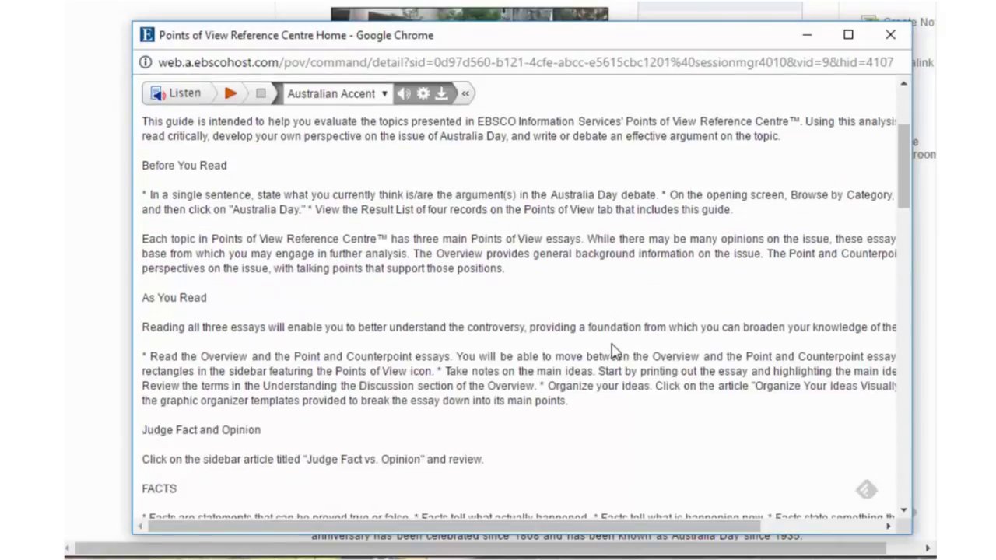
pyautogui.scroll(-3, 615, 351)
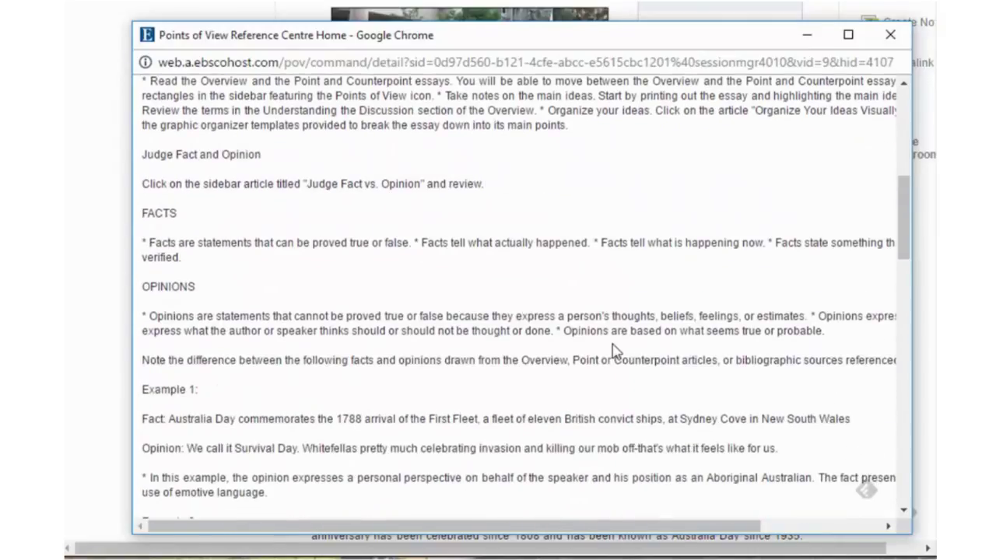
pyautogui.click(890, 35)
pyautogui.scroll(5, 849, 337)
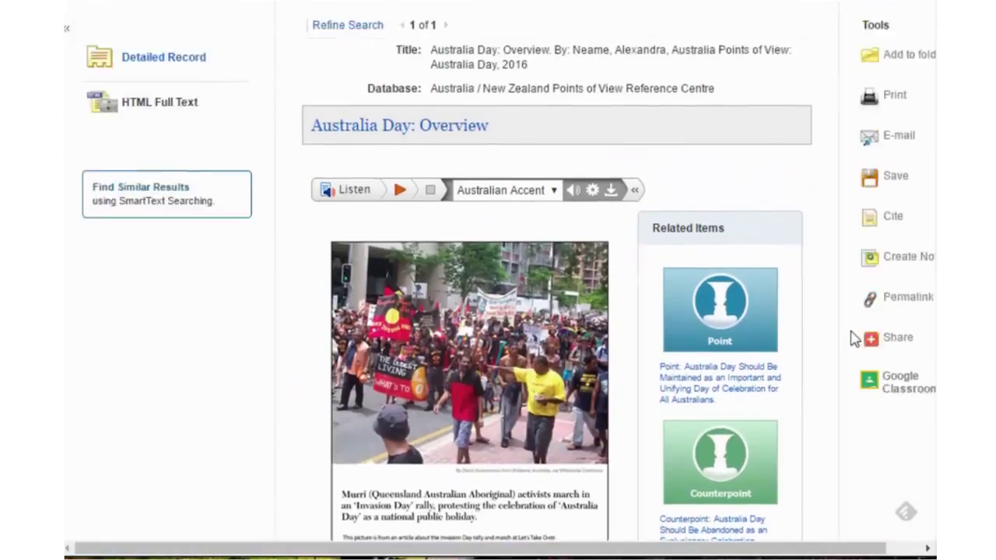